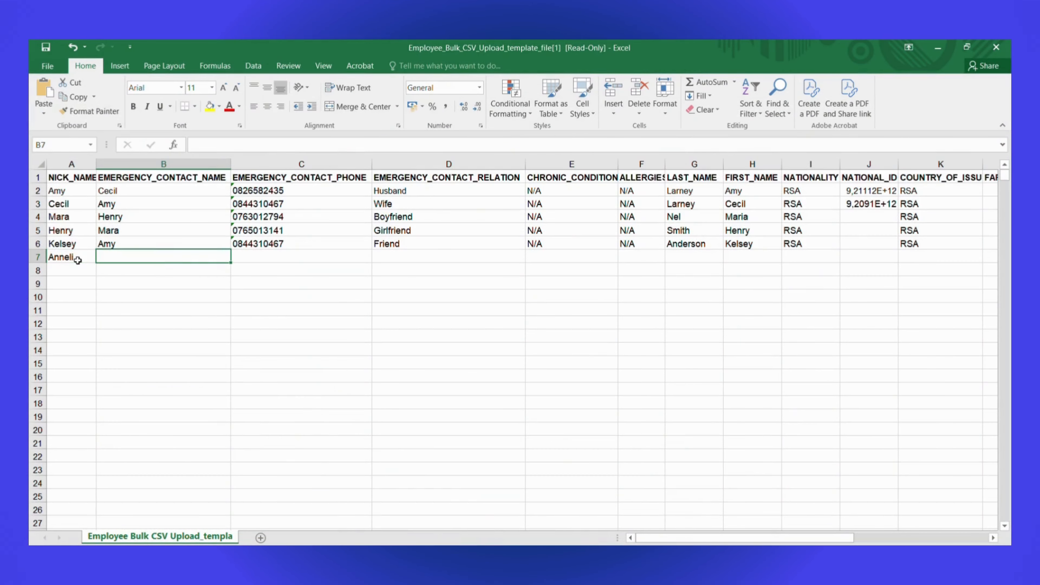
Enter the emergency contact's name in cell B7 of the employee bulk upload template.
{"action": "type", "text": "M"}
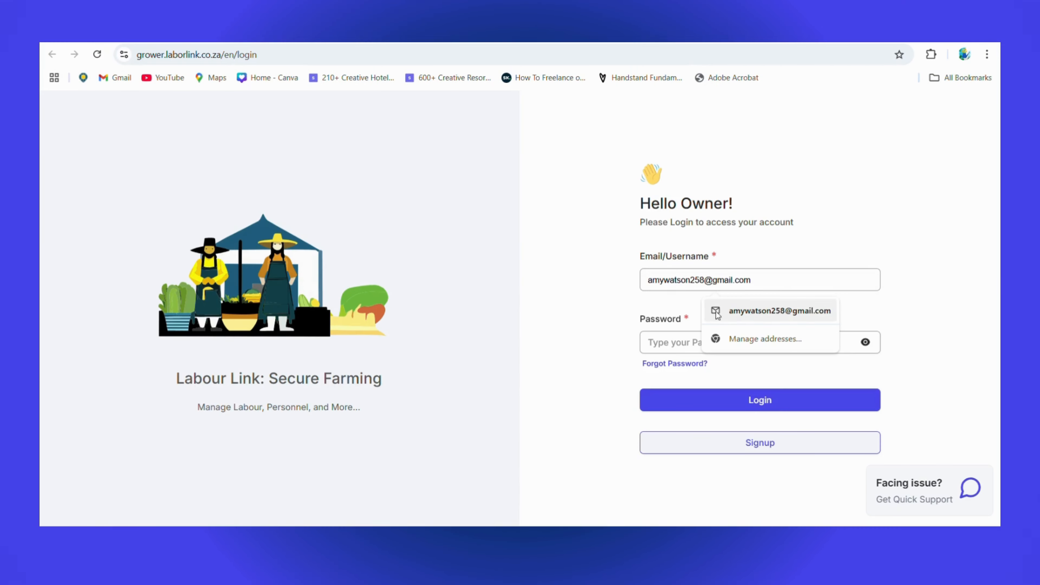
Open the owner signup form and enter the owner's first name.
{"action": "left_click", "coordinate": [737, 311]}
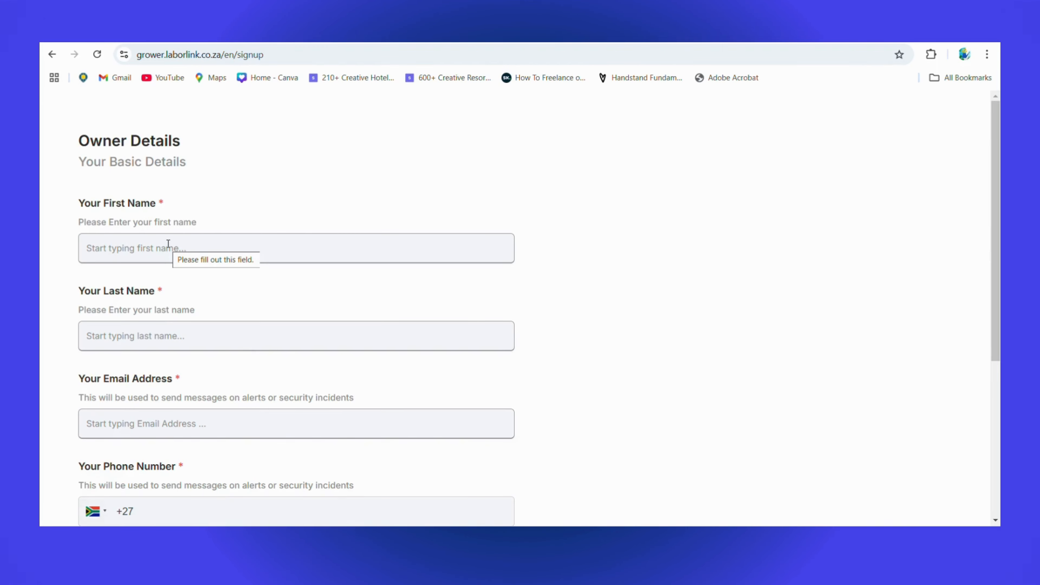
{"action": "left_click", "coordinate": [167, 246]}
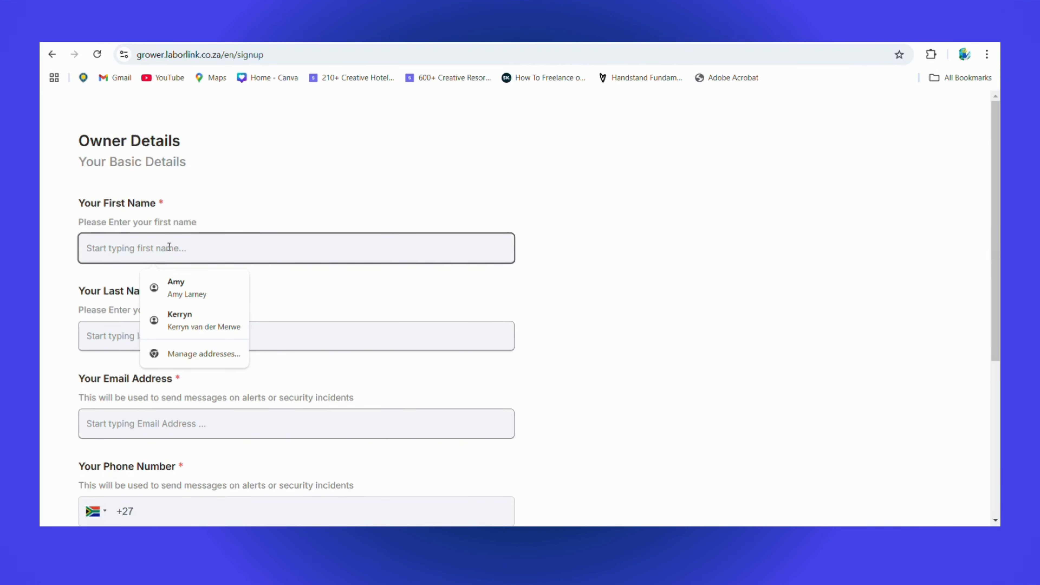
{"action": "type", "text": "Amy"}
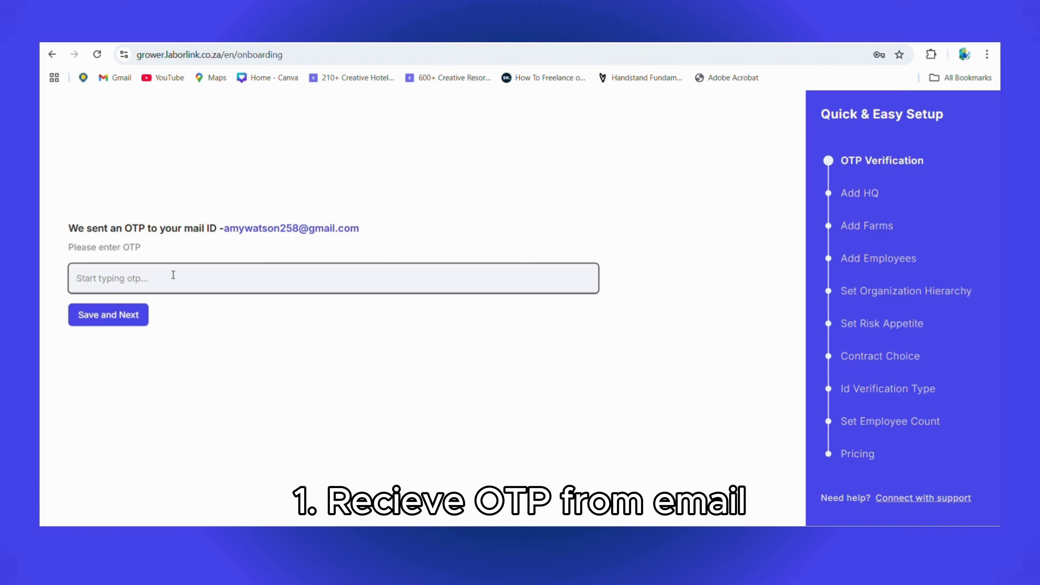
Paste and submit the emailed OTP verification code, and advance past the farm name hint.
{"action": "key", "text": "ctrl+v"}
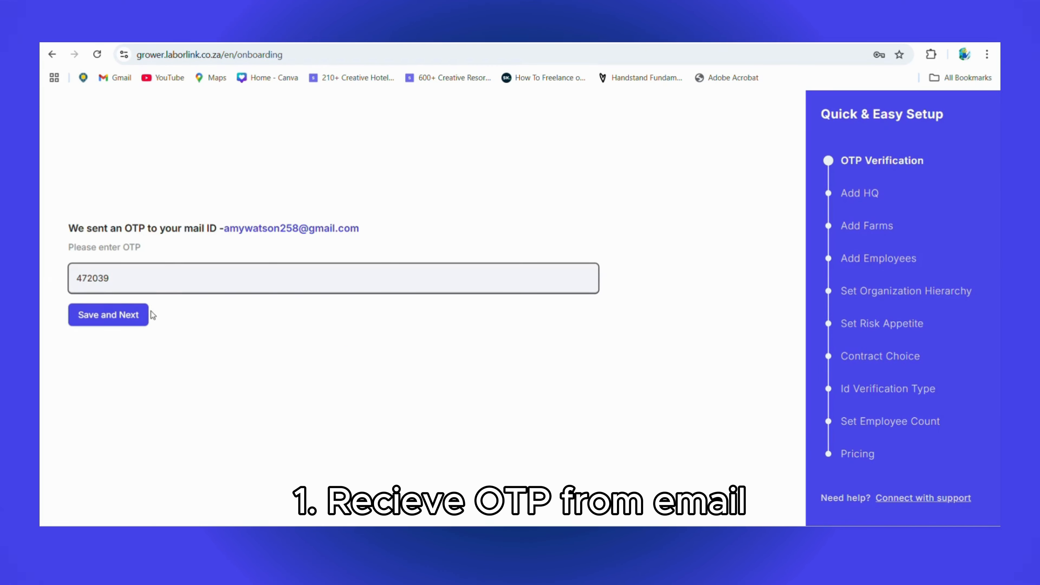
{"action": "left_click", "coordinate": [130, 322]}
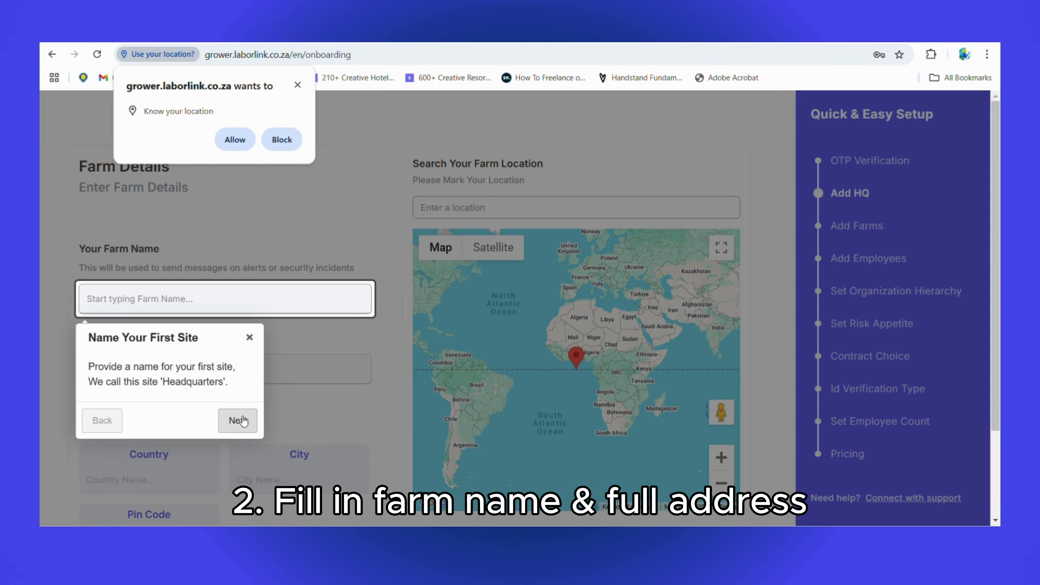
{"action": "left_click", "coordinate": [242, 420]}
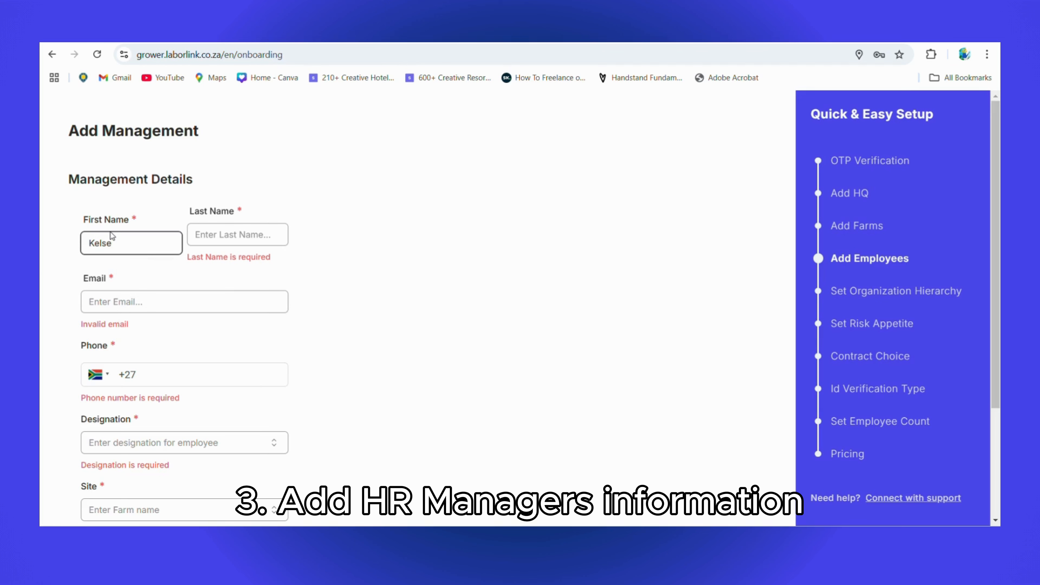
Fill in the HR manager's last name and email in the management details.
{"action": "left_click", "coordinate": [229, 235]}
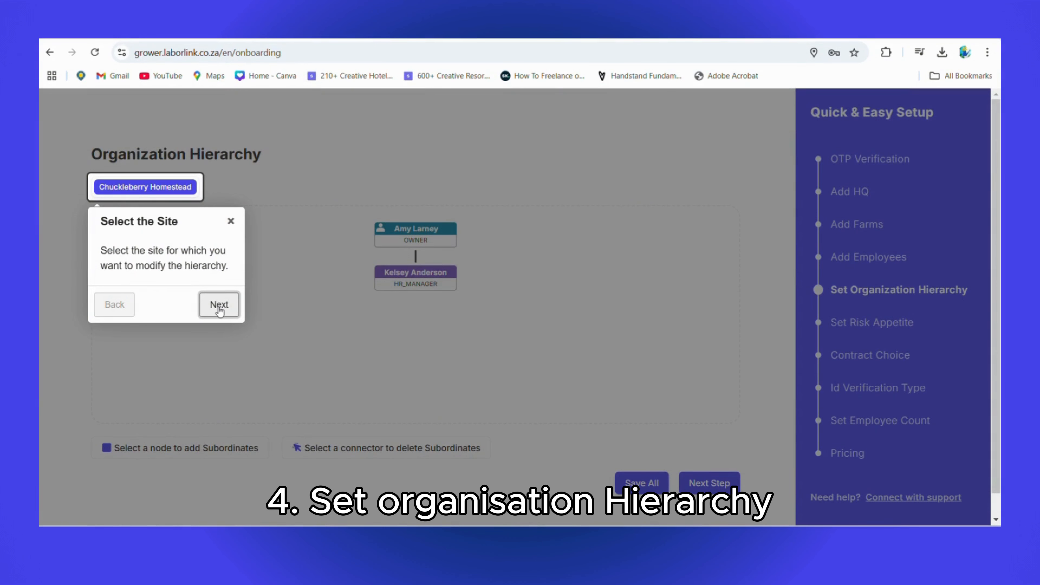
{"action": "left_click", "coordinate": [219, 308]}
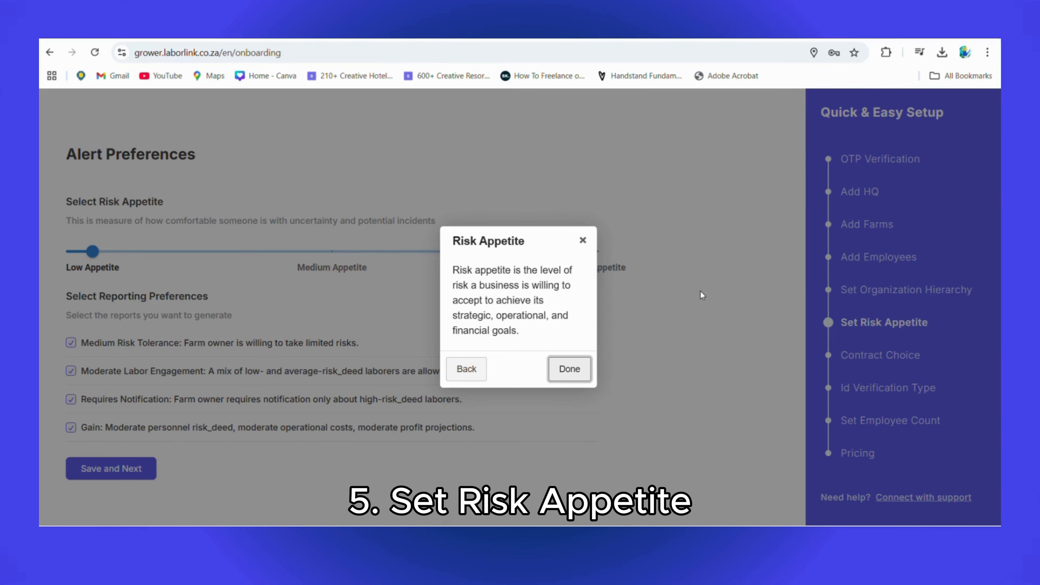
Dismiss the Risk Appetite explanation and save the alert preferences with Low Appetite and all four reporting preferences.
{"action": "left_click", "coordinate": [573, 371]}
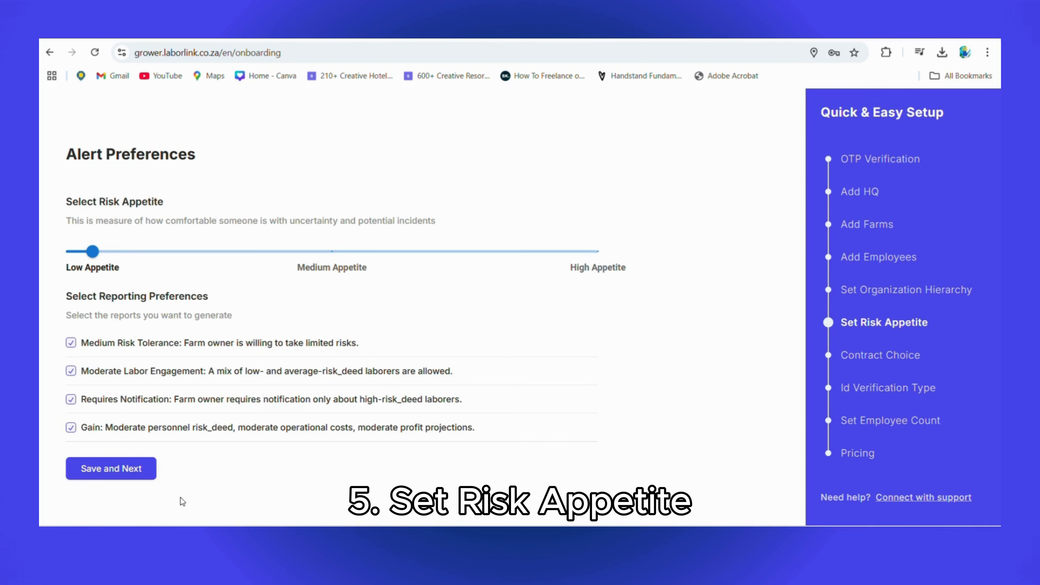
{"action": "left_click", "coordinate": [136, 473]}
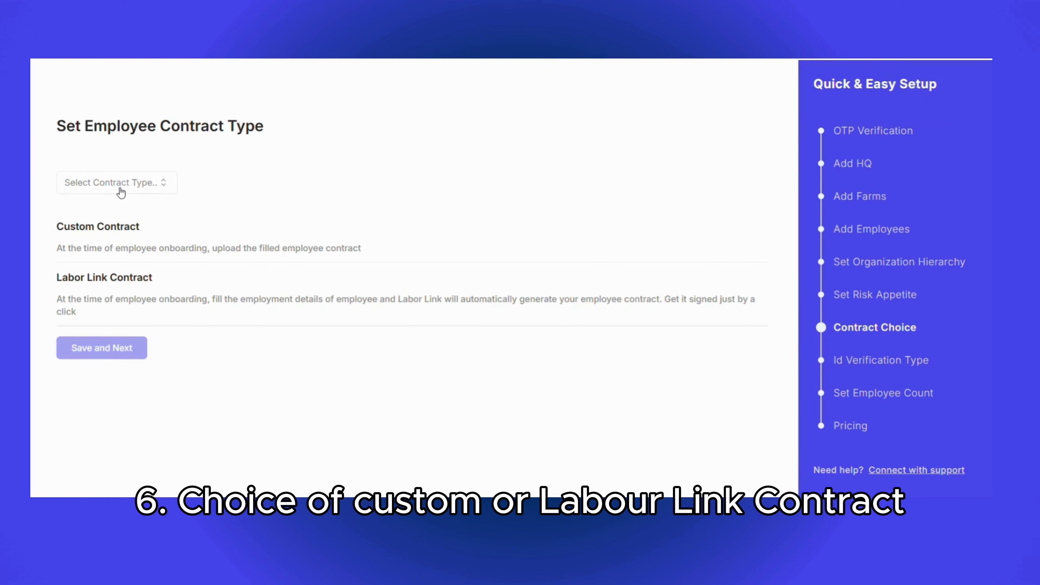
Set the employee contract type to Labor Link Contract and save it.
{"action": "left_click", "coordinate": [135, 187]}
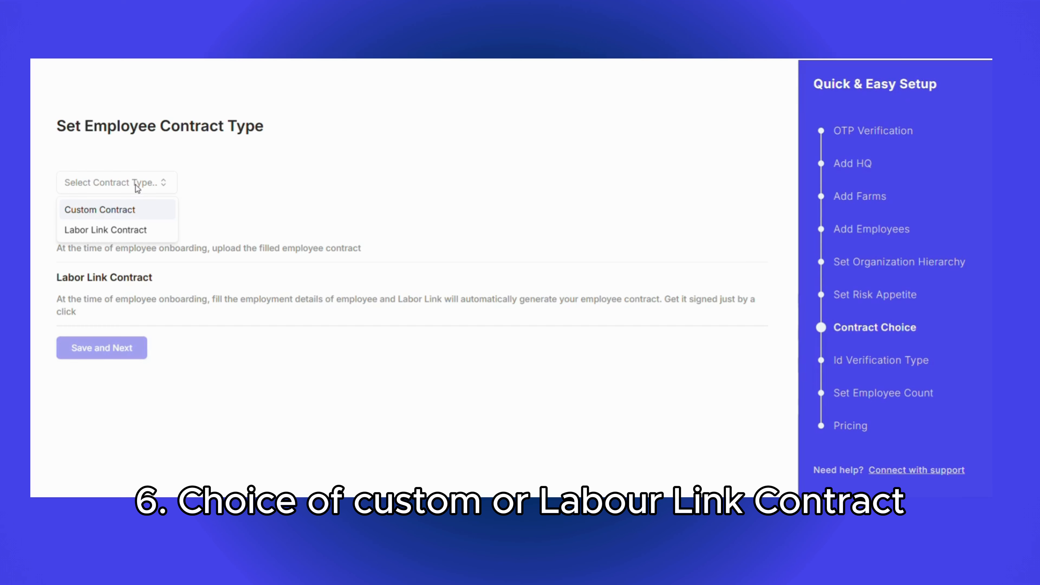
{"action": "left_click", "coordinate": [130, 231]}
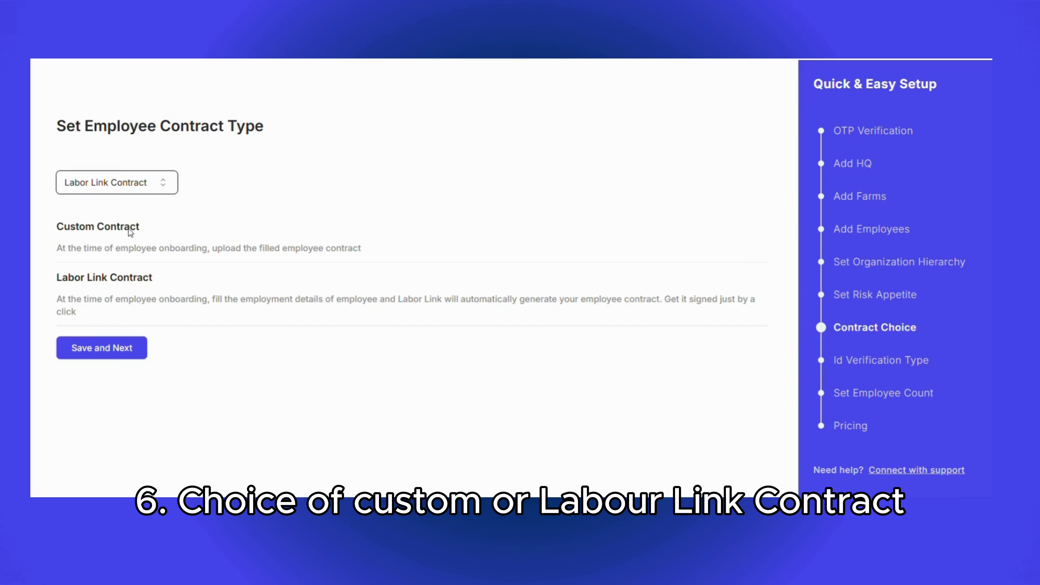
{"action": "left_click", "coordinate": [101, 350]}
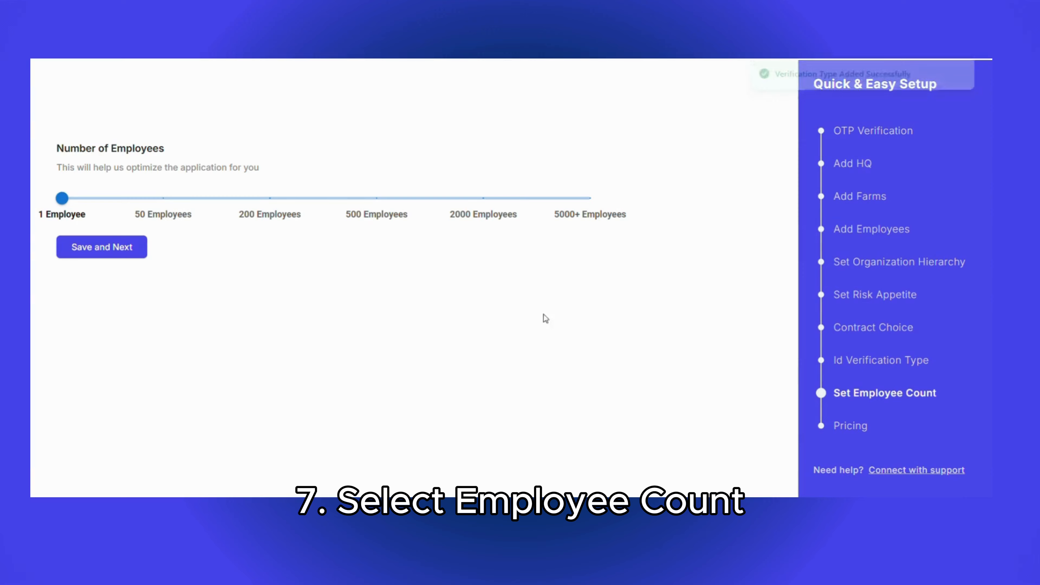
Set the number of employees to 50 and save it.
{"action": "left_click", "coordinate": [163, 199]}
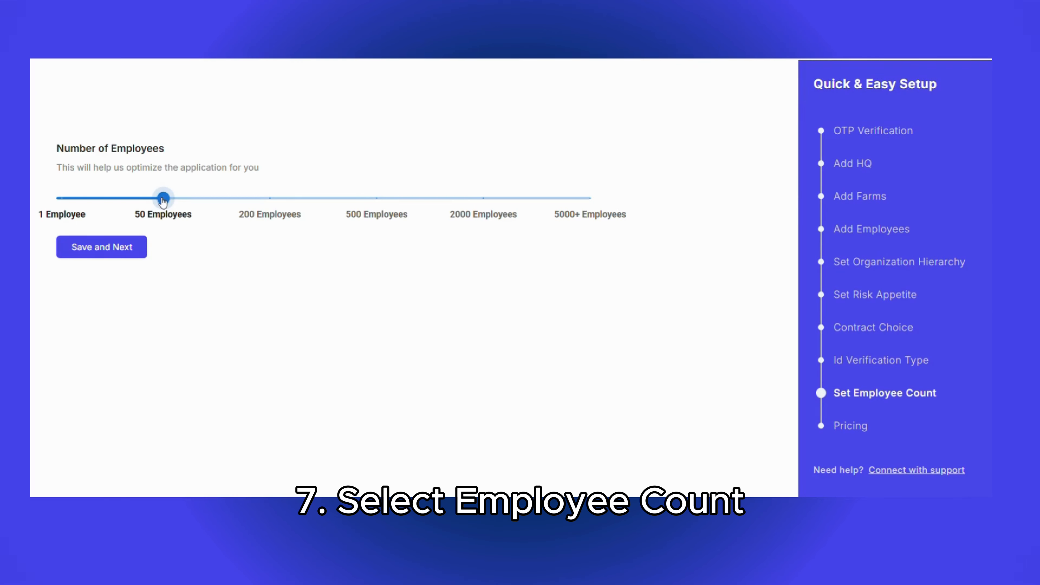
{"action": "left_click", "coordinate": [116, 254]}
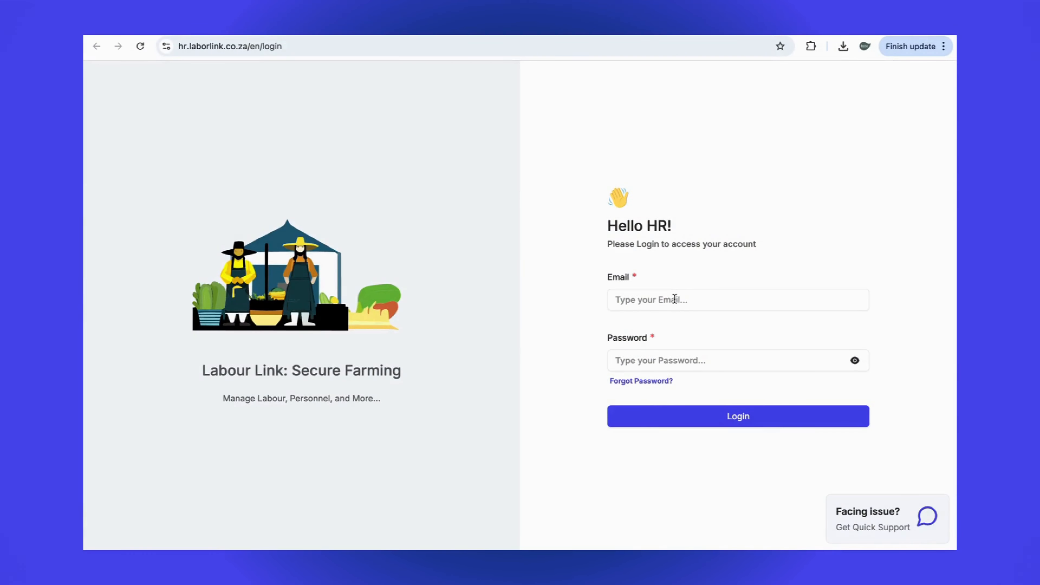
Fill in the HR manager's email on the HR login page.
{"action": "left_click", "coordinate": [675, 299]}
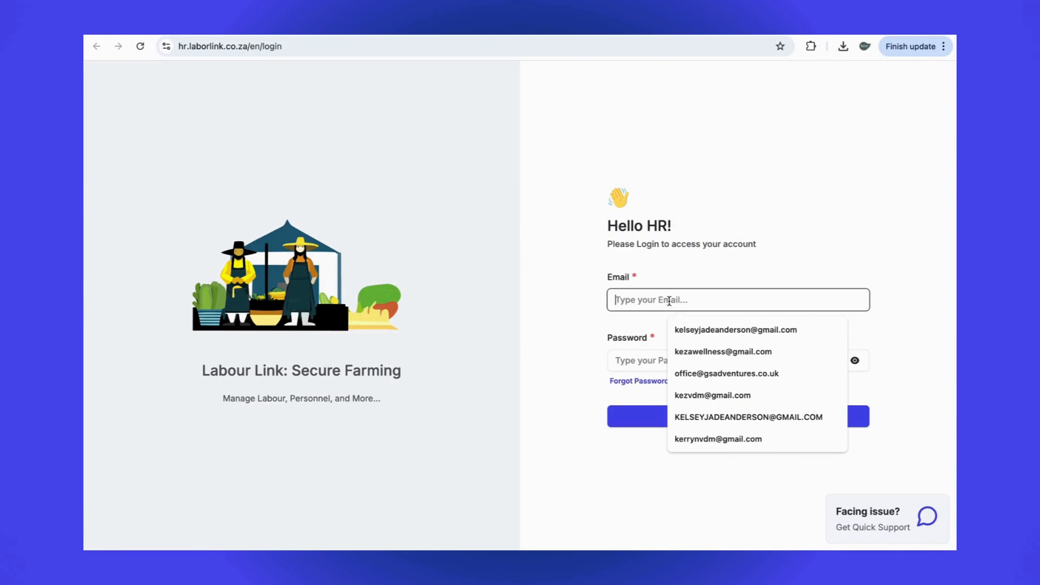
{"action": "left_click", "coordinate": [691, 330]}
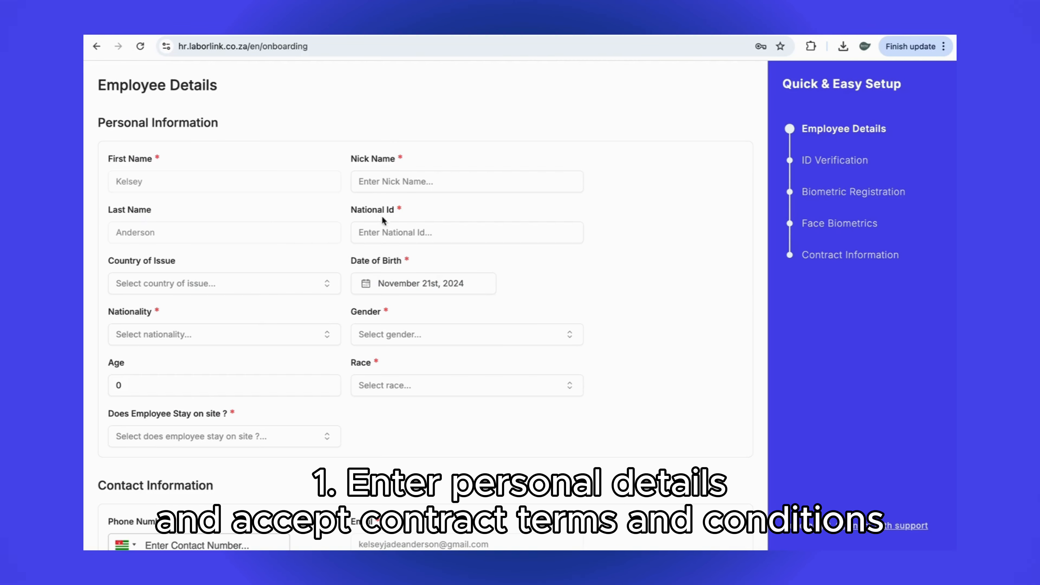
Enter the employee's national ID number in the personal information.
{"action": "left_click", "coordinate": [384, 231]}
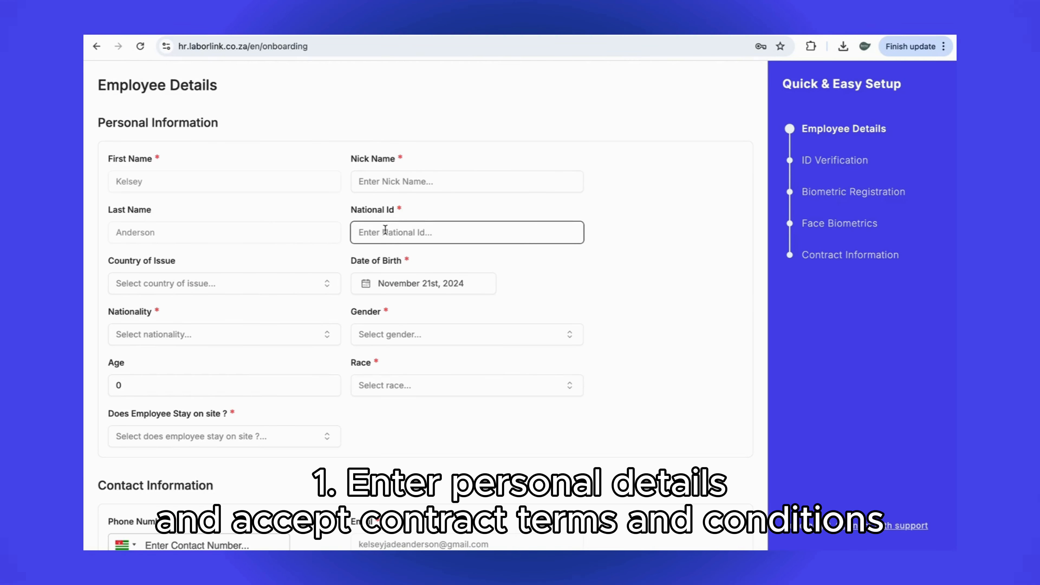
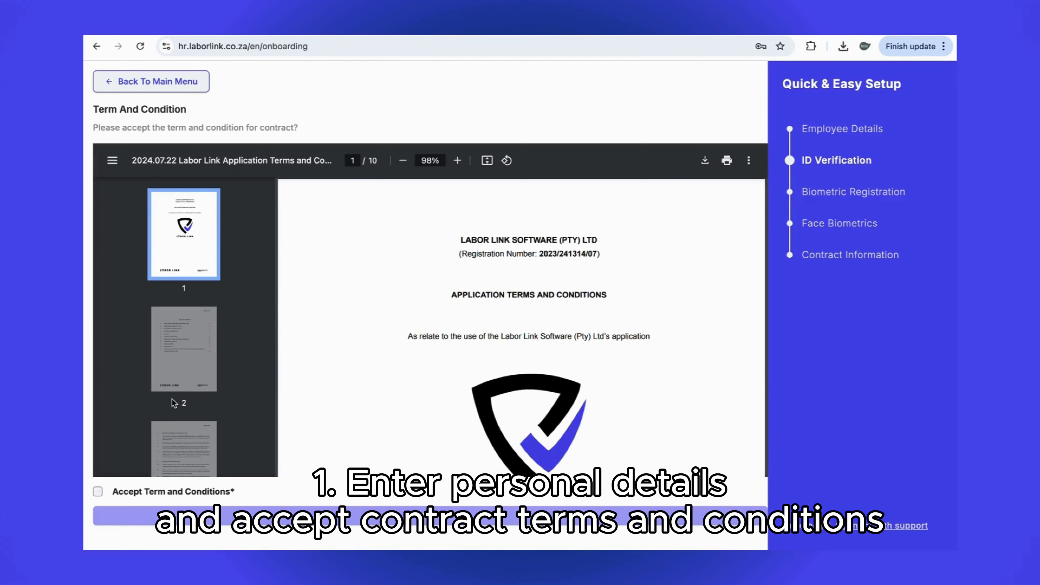
Review the application terms and conditions and the ID verification instructions for the document's front page.
{"action": "scroll", "coordinate": [174, 403], "scroll_direction": "down", "scroll_amount": 3}
{"action": "scroll", "coordinate": [172, 403], "scroll_direction": "down", "scroll_amount": 3}
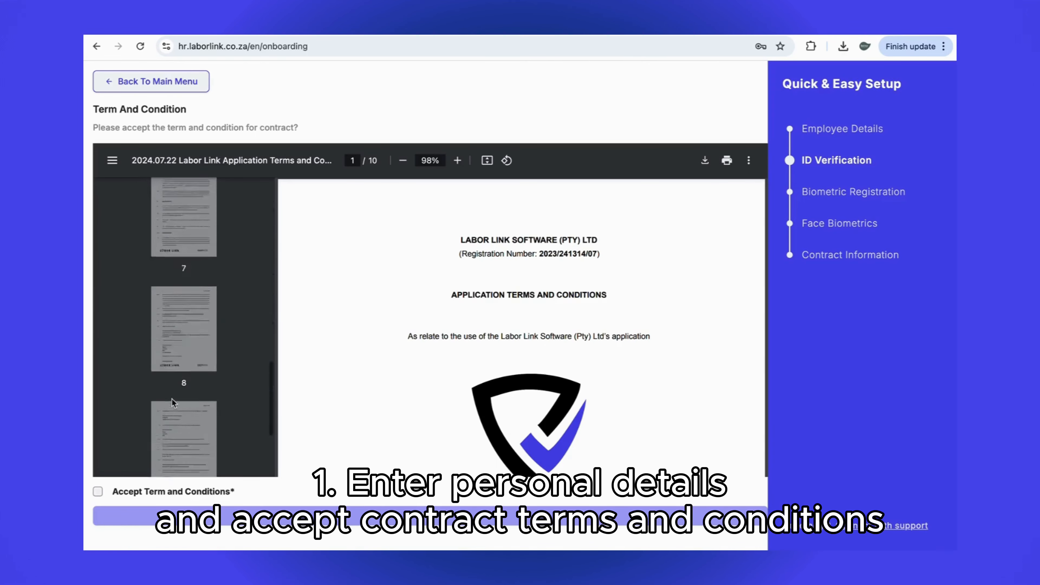
{"action": "left_click", "coordinate": [183, 416]}
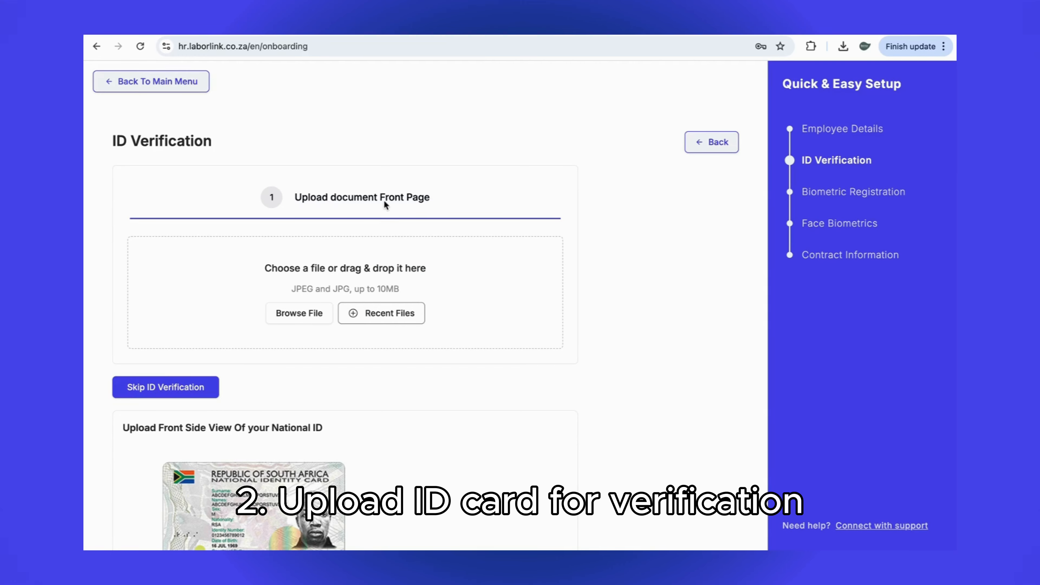
{"action": "scroll", "coordinate": [401, 248], "scroll_direction": "down", "scroll_amount": 1}
{"action": "scroll", "coordinate": [401, 248], "scroll_direction": "up", "scroll_amount": 1}
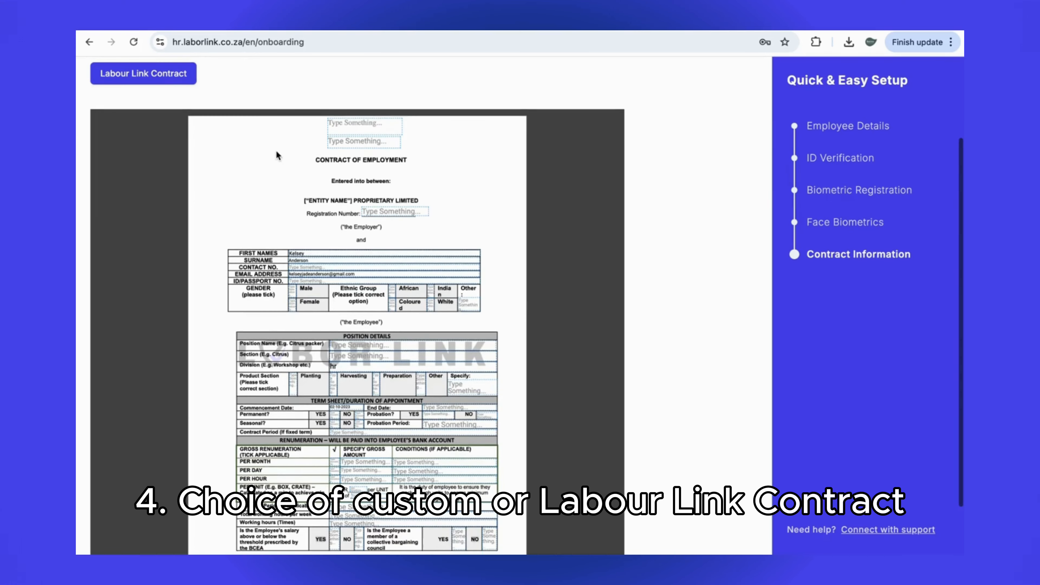
Review the Labour Link employment contract, from the cover page's employee and position details through its clauses.
{"action": "scroll", "coordinate": [277, 155], "scroll_direction": "down", "scroll_amount": 1}
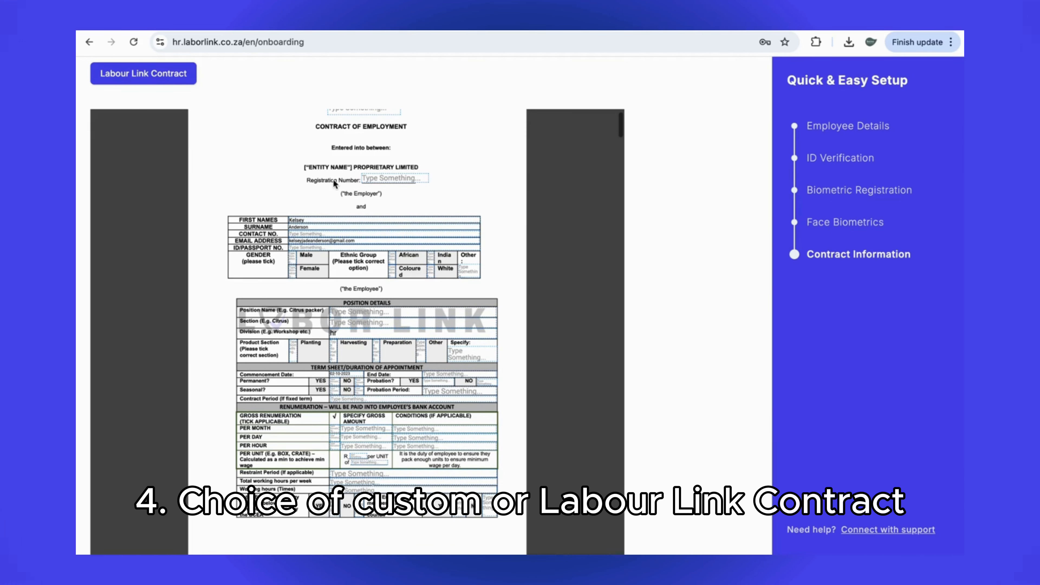
{"action": "scroll", "coordinate": [320, 274], "scroll_direction": "down", "scroll_amount": 20}
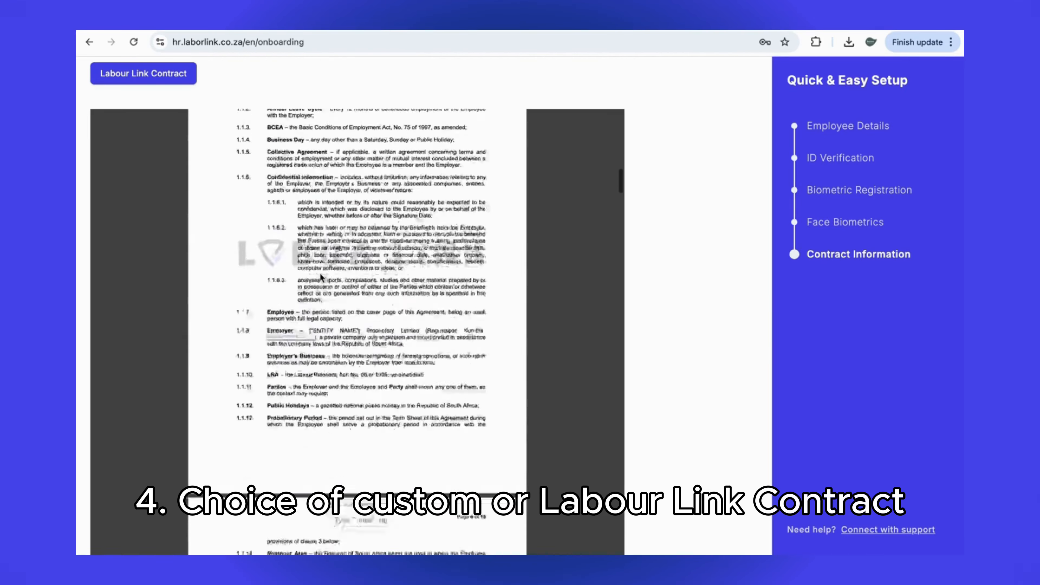
{"action": "scroll", "coordinate": [320, 277], "scroll_direction": "down", "scroll_amount": 5}
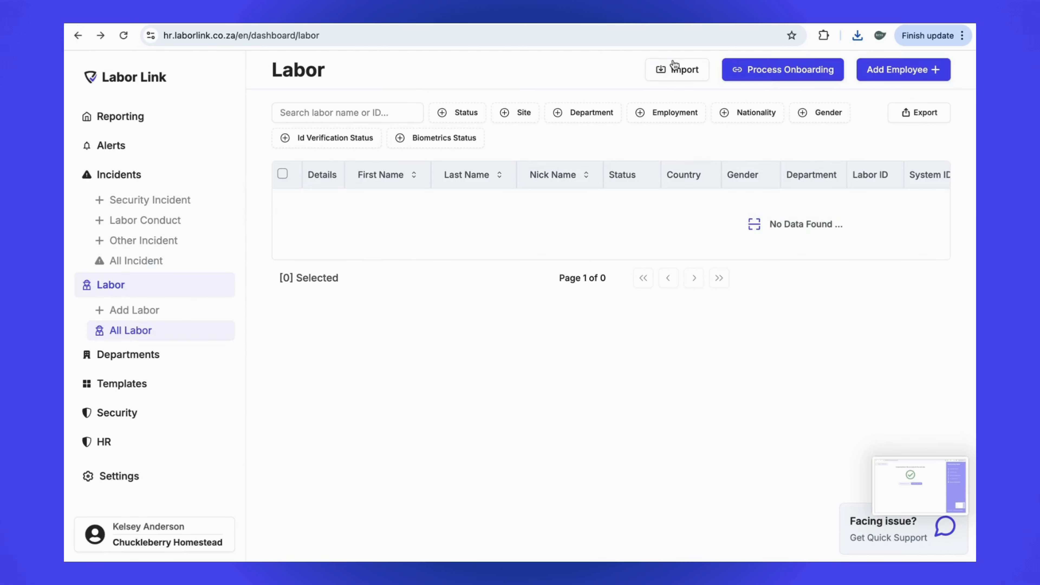
Load VALIDATED_DATA.csv from the Desktop into the Employee Bulk CSV Upload.
{"action": "left_click", "coordinate": [675, 68]}
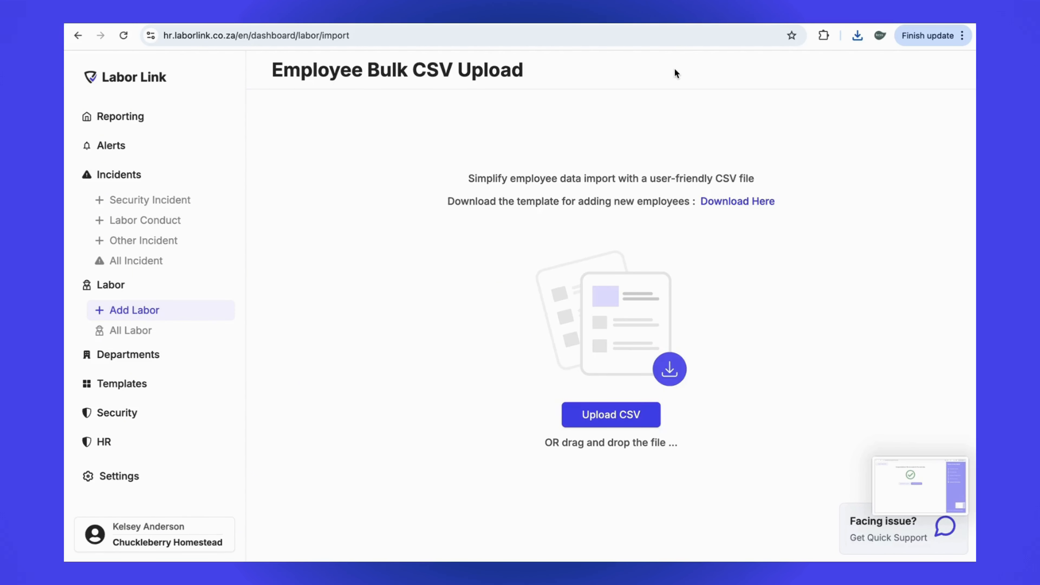
{"action": "left_click", "coordinate": [603, 414]}
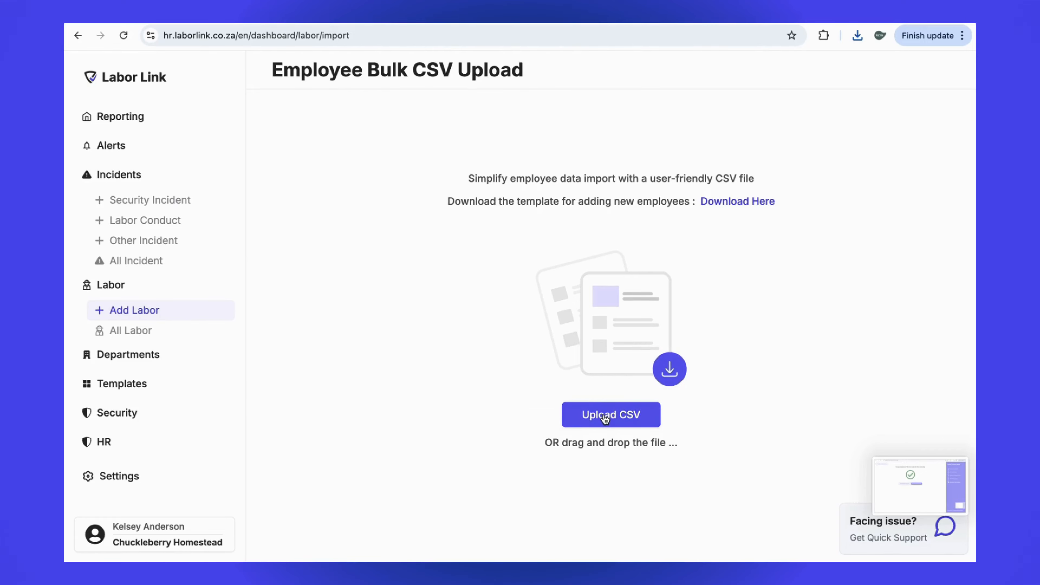
{"action": "left_click", "coordinate": [418, 252]}
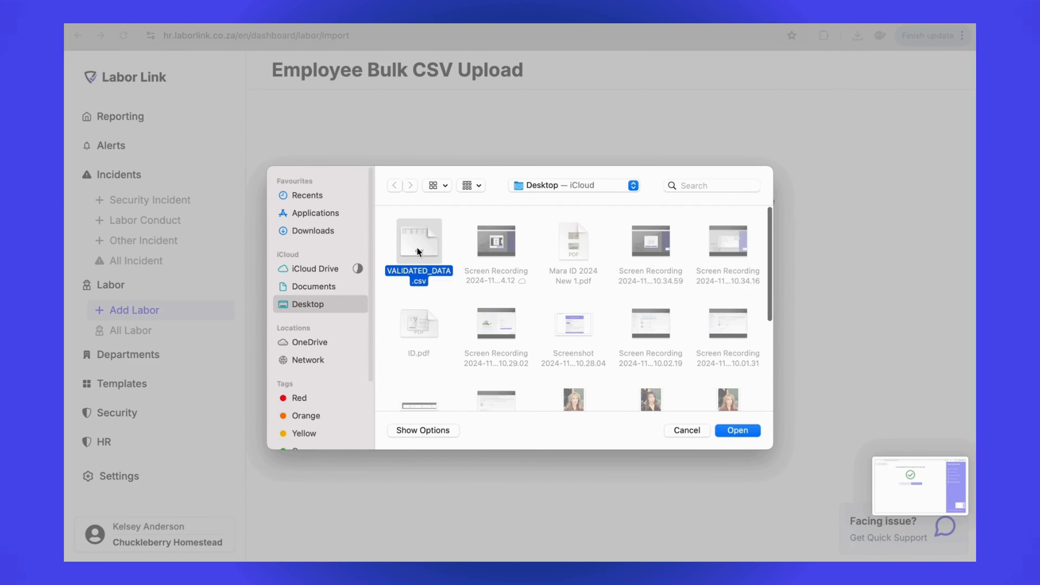
{"action": "left_click", "coordinate": [736, 431]}
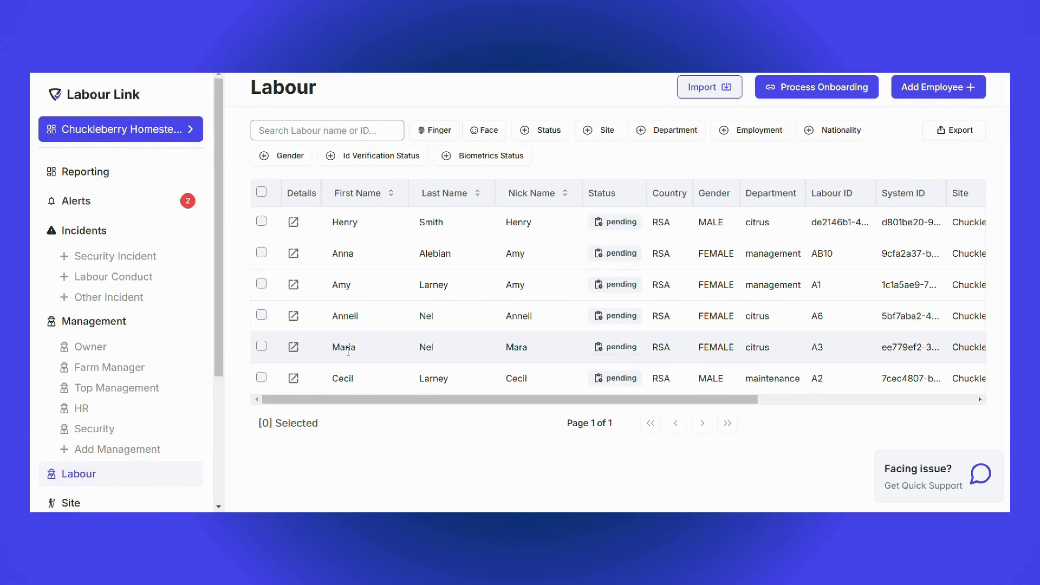
Examine a labourer's details, including onboarding status, risk status and employment history.
{"action": "left_click", "coordinate": [348, 351]}
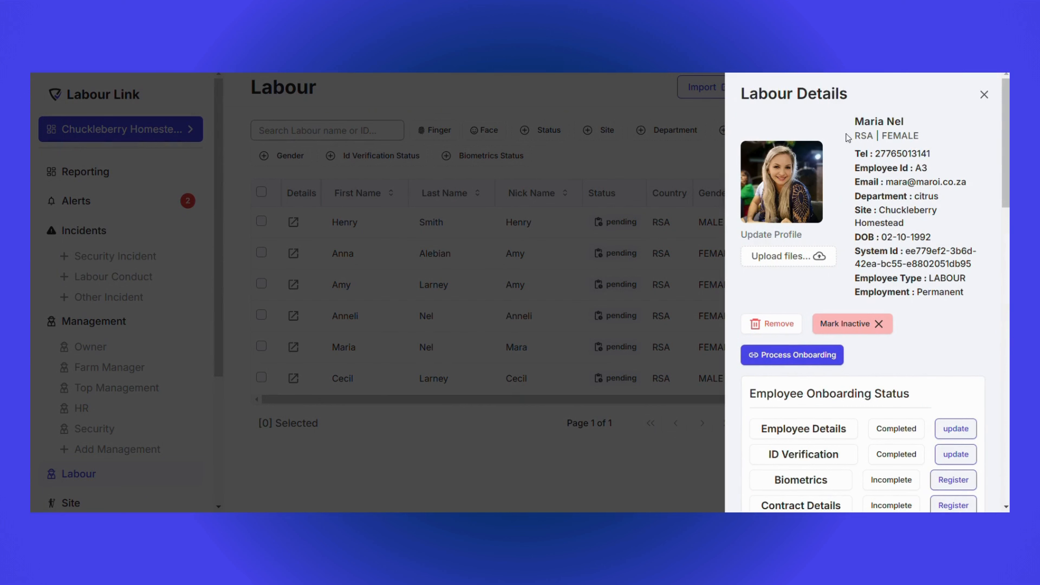
{"action": "scroll", "coordinate": [851, 258], "scroll_direction": "down", "scroll_amount": 3}
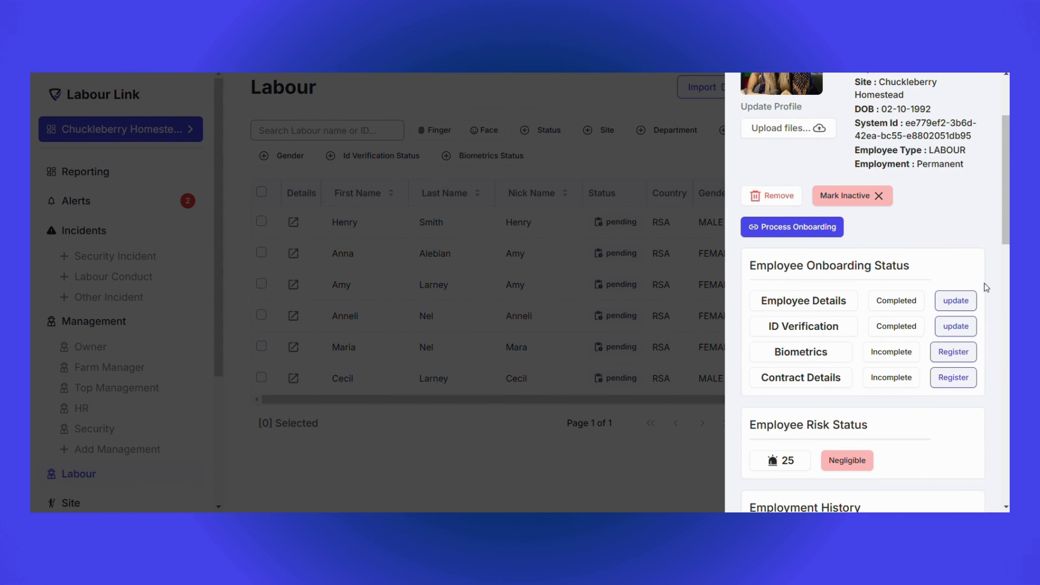
{"action": "scroll", "coordinate": [775, 288], "scroll_direction": "down", "scroll_amount": 5}
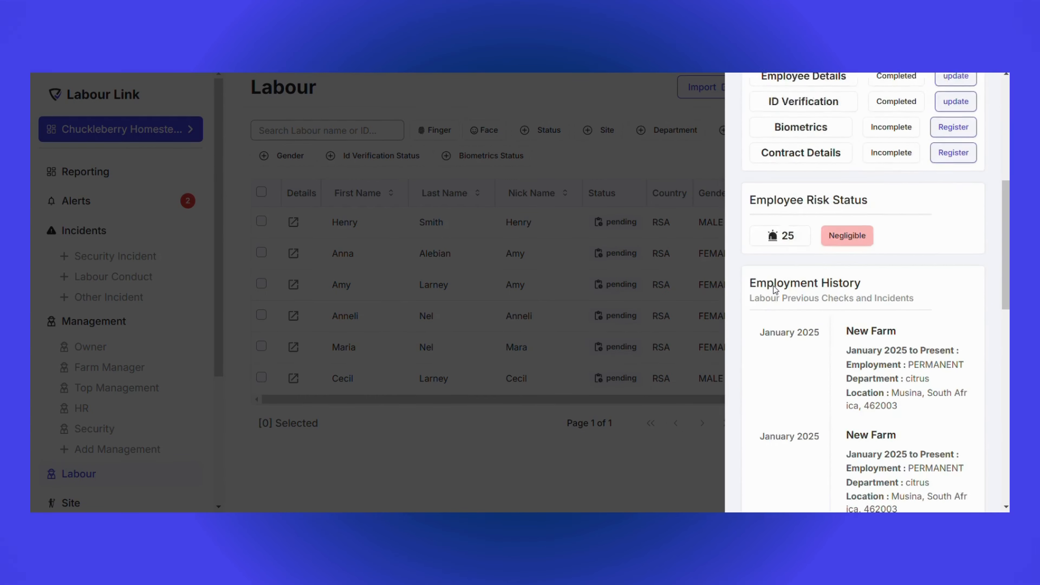
{"action": "scroll", "coordinate": [775, 289], "scroll_direction": "down", "scroll_amount": 8}
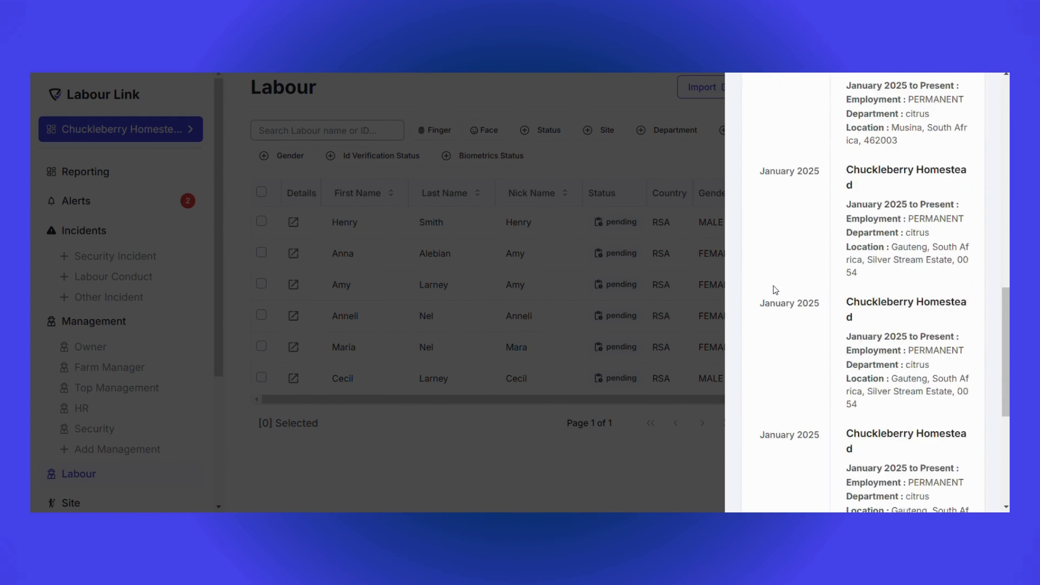
{"action": "scroll", "coordinate": [774, 289], "scroll_direction": "down", "scroll_amount": 6}
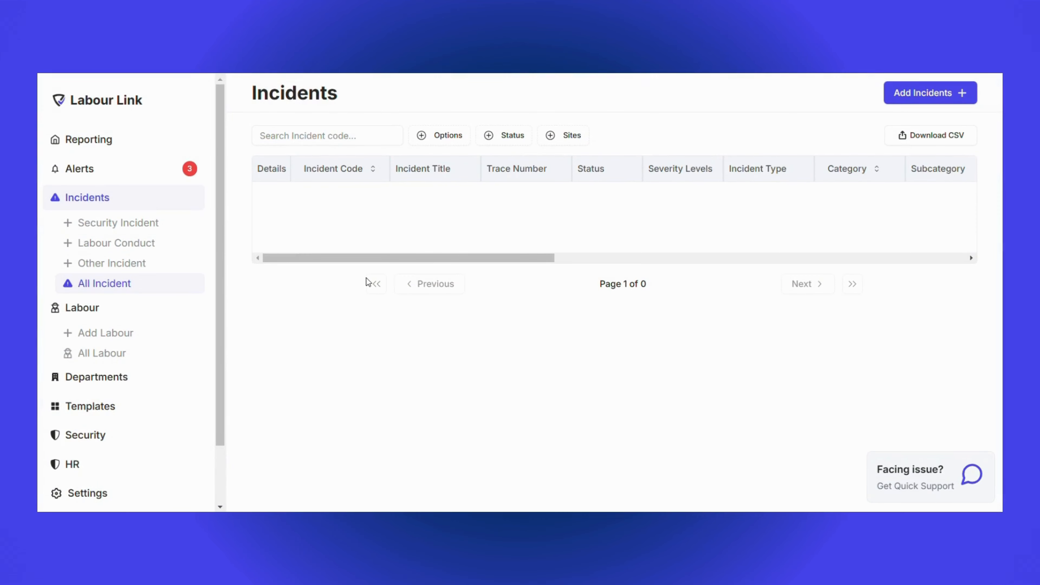
Start a new labour security incident and select the involved employee through a name search.
{"action": "left_click", "coordinate": [133, 233]}
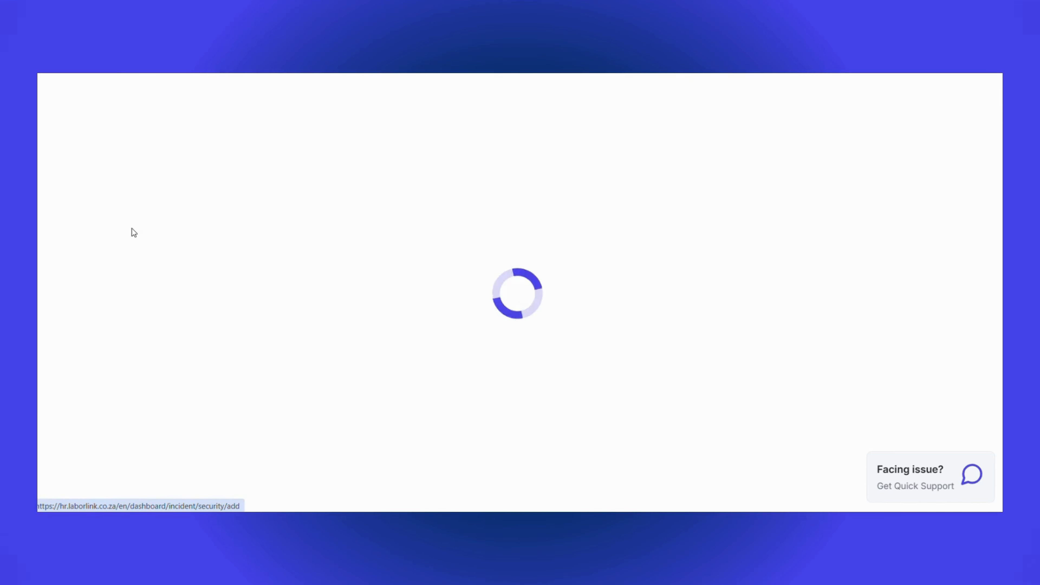
{"action": "left_click", "coordinate": [310, 197]}
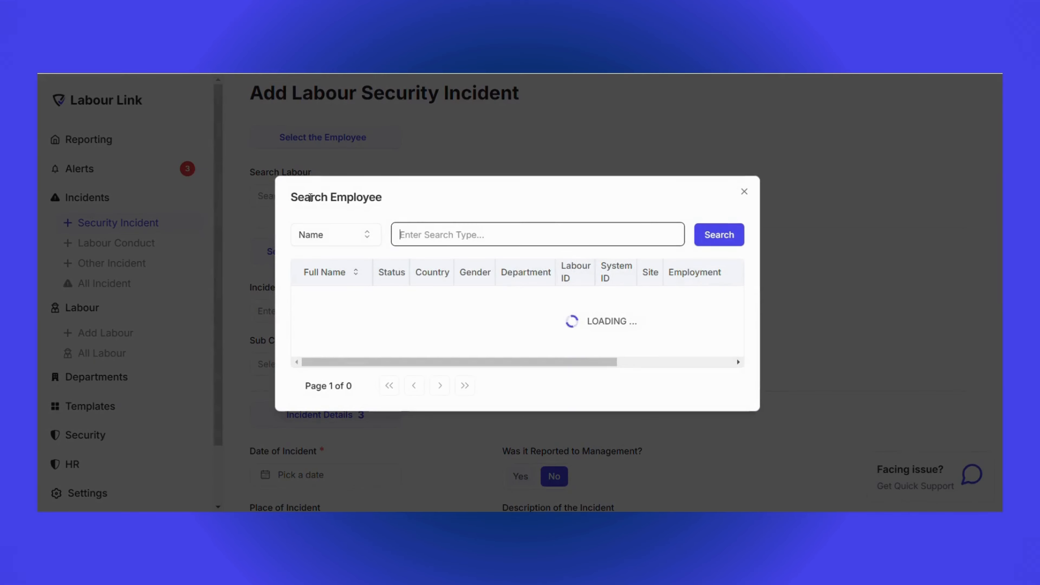
{"action": "type", "text": "maria"}
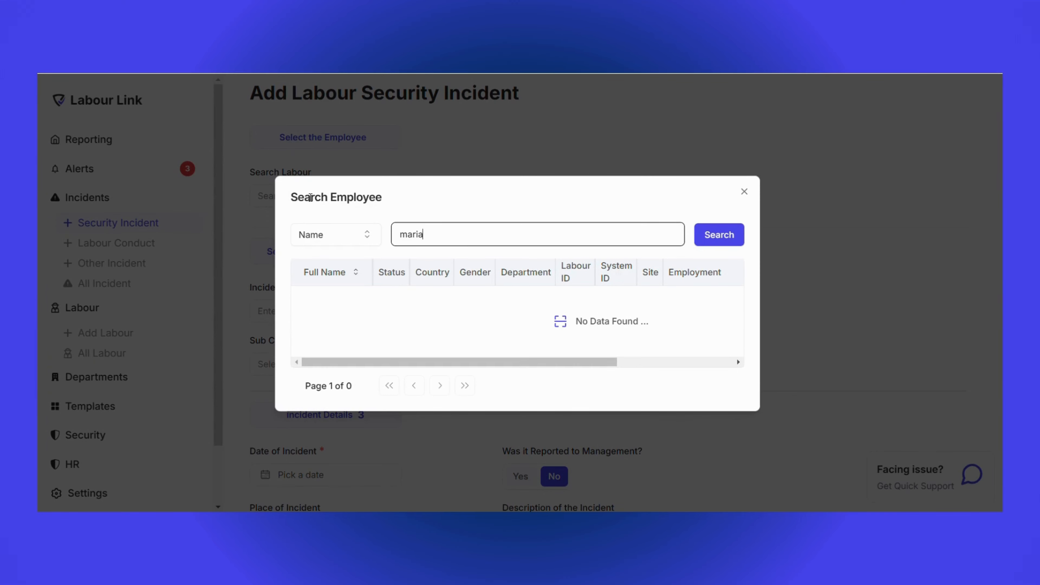
{"action": "left_click", "coordinate": [715, 234]}
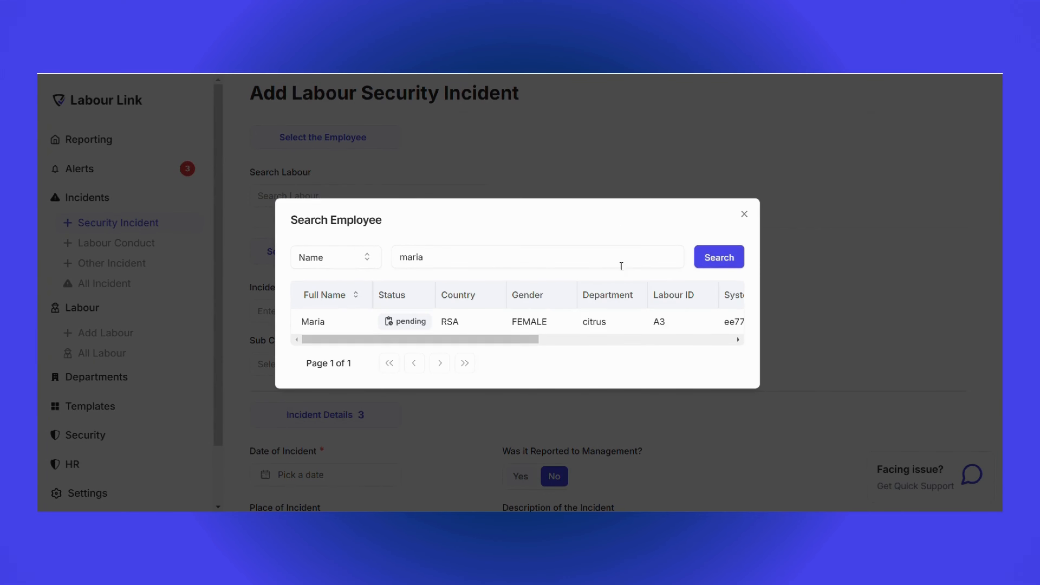
{"action": "left_click", "coordinate": [332, 323]}
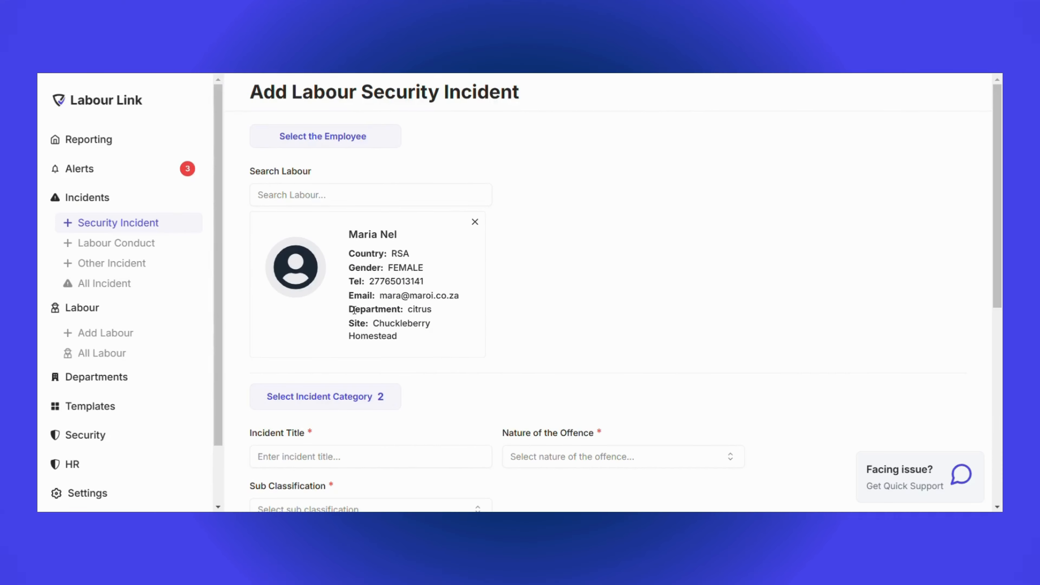
Title the incident "Theft", with Theft as the nature of the offence and Theft General as the sub classification.
{"action": "scroll", "coordinate": [354, 311], "scroll_direction": "down", "scroll_amount": 5}
{"action": "left_click", "coordinate": [321, 267]}
{"action": "type", "text": "Th"}
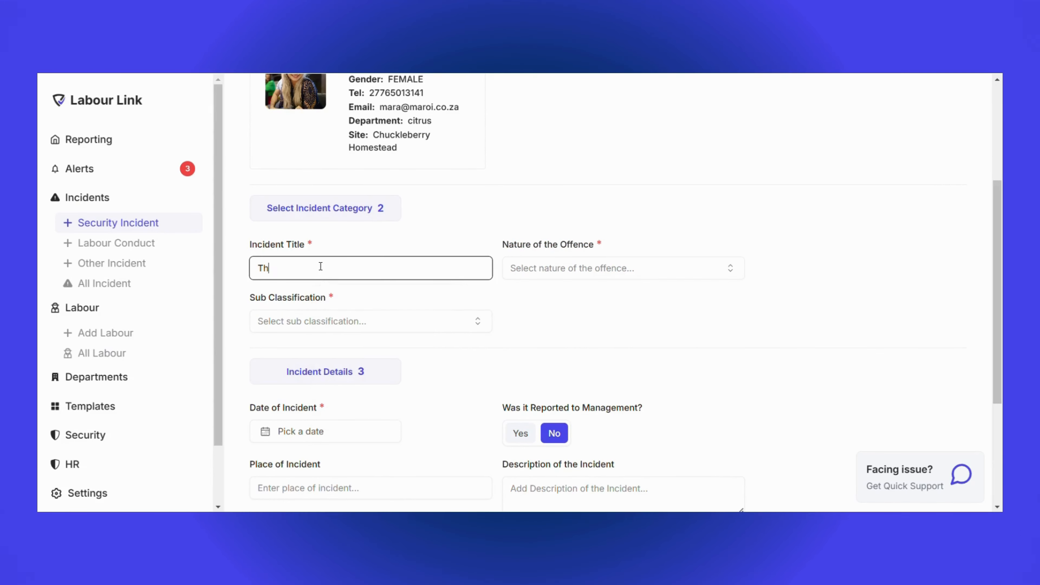
{"action": "type", "text": "eft"}
{"action": "left_click", "coordinate": [542, 270]}
{"action": "left_click", "coordinate": [524, 355]}
{"action": "left_click", "coordinate": [358, 321]}
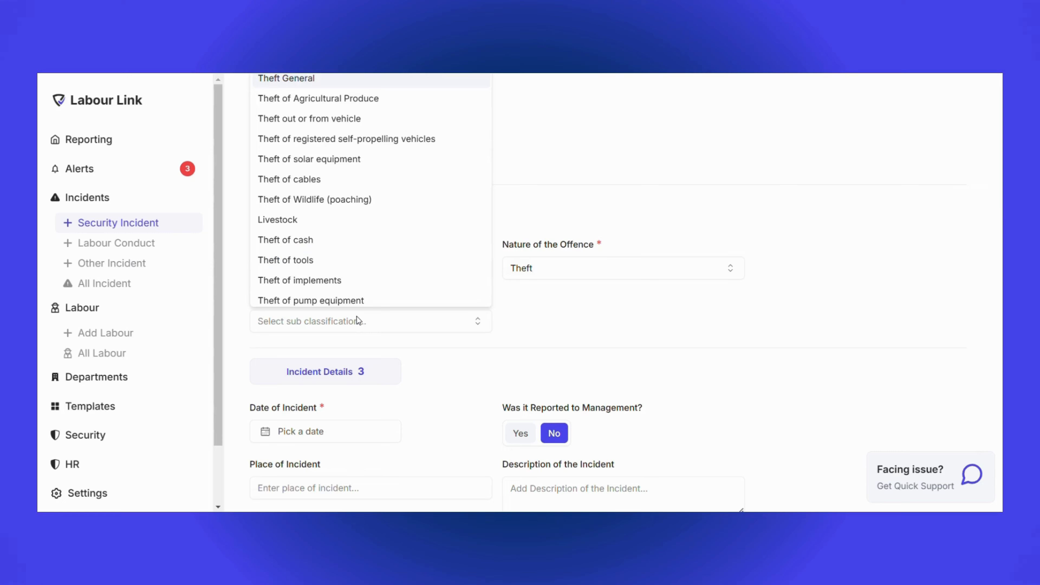
{"action": "left_click", "coordinate": [287, 79]}
Date the incident January 8th, 2025, mark it as reported to management, and enter Packhouse as the place of incident.
{"action": "scroll", "coordinate": [369, 319], "scroll_direction": "down", "scroll_amount": 5}
{"action": "left_click", "coordinate": [317, 242]}
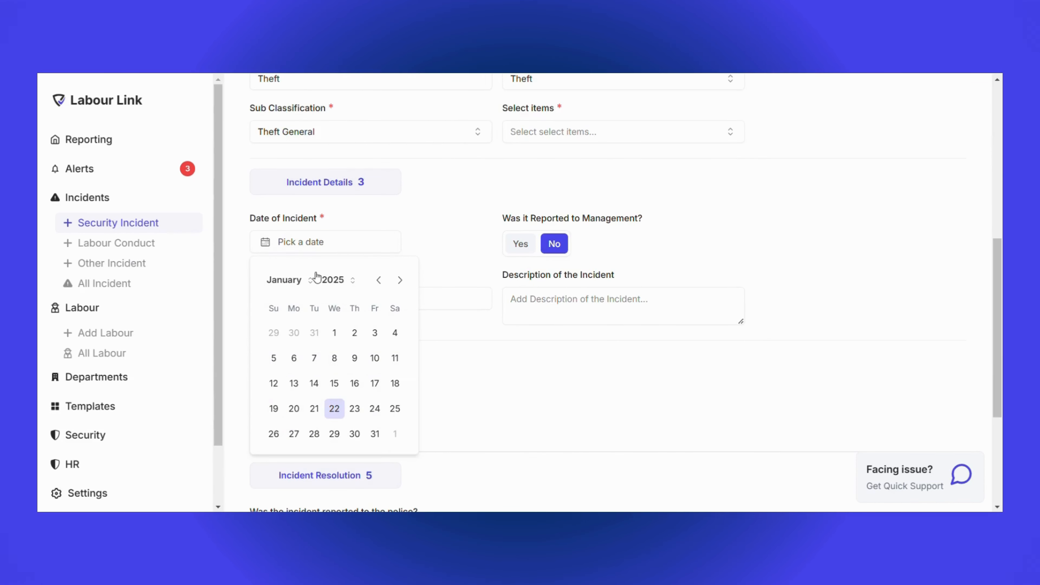
{"action": "left_click", "coordinate": [334, 358]}
{"action": "left_click", "coordinate": [520, 244]}
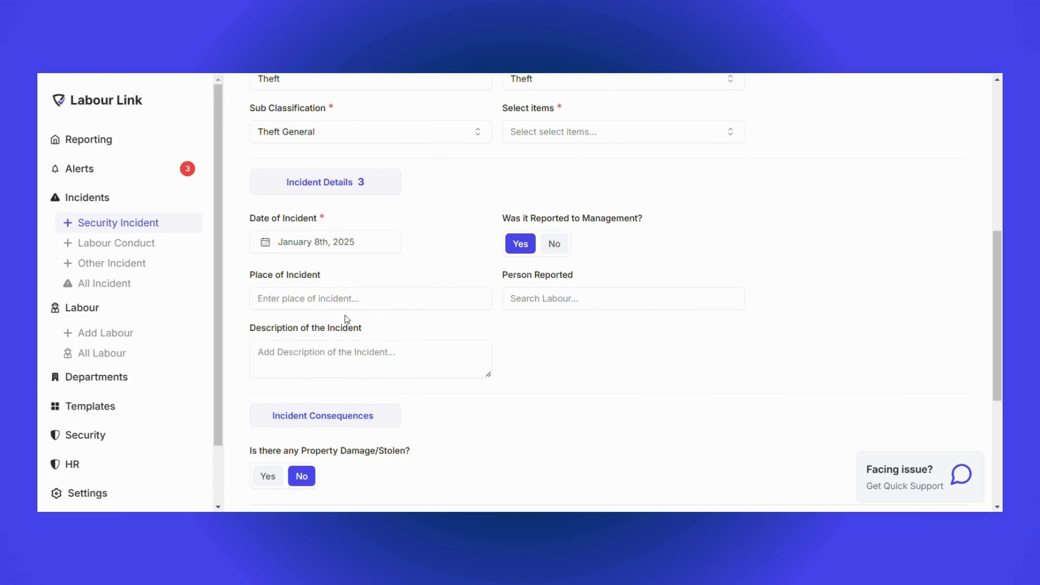
{"action": "left_click", "coordinate": [344, 298]}
{"action": "type", "text": "Packhous"}
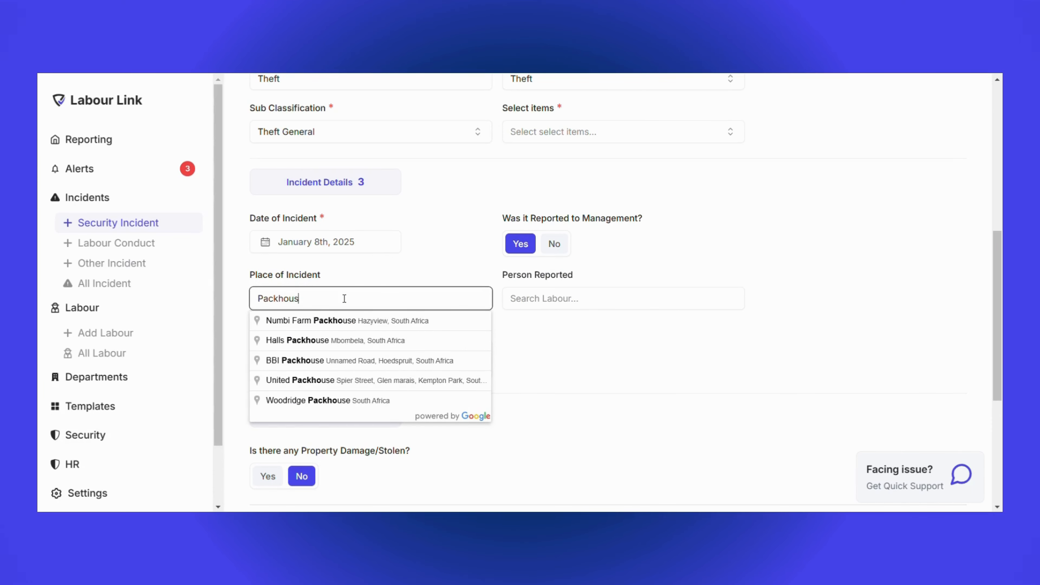
{"action": "type", "text": "e"}
Search employees by name and select the person for the Person Reported field.
{"action": "left_click", "coordinate": [571, 301]}
{"action": "left_click", "coordinate": [507, 230]}
{"action": "type", "text": "Kels"}
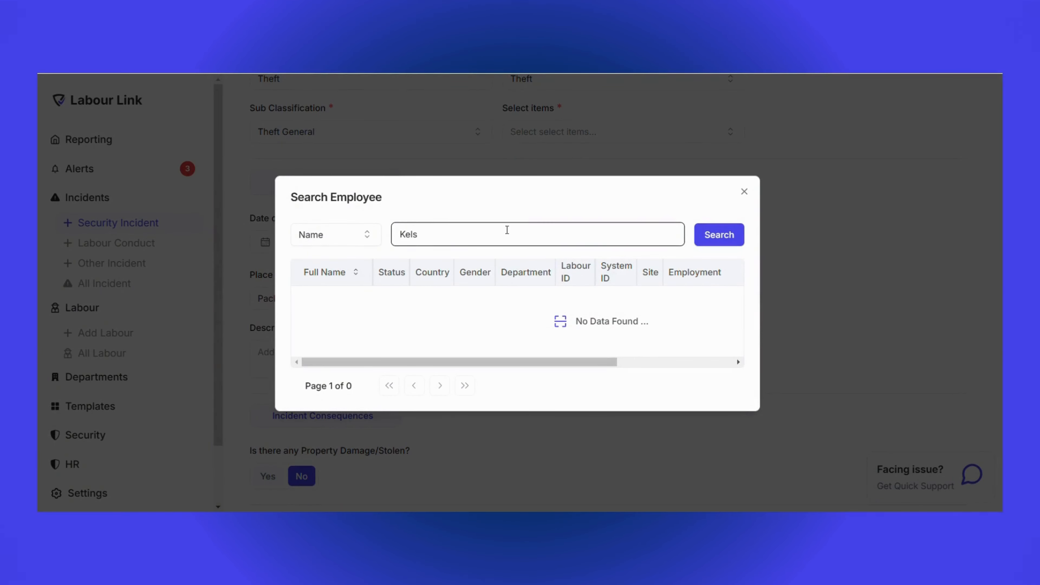
{"action": "left_click", "coordinate": [719, 234]}
{"action": "left_click", "coordinate": [344, 321]}
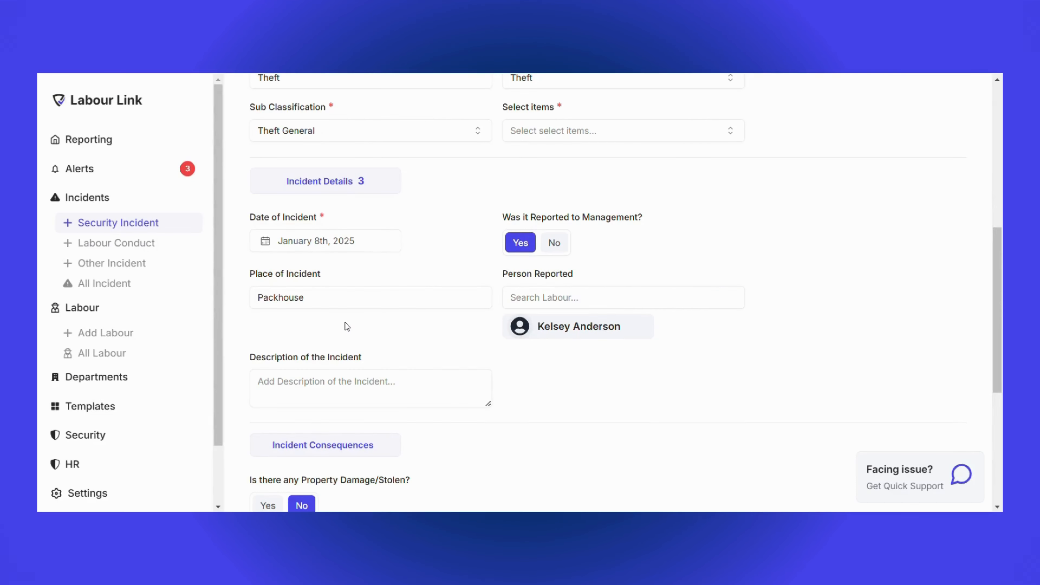
Describe the incident as "Stole Vegetables" and answer No to property damaged or stolen.
{"action": "scroll", "coordinate": [343, 325], "scroll_direction": "down", "scroll_amount": 5}
{"action": "type", "text": "Stole Ve"}
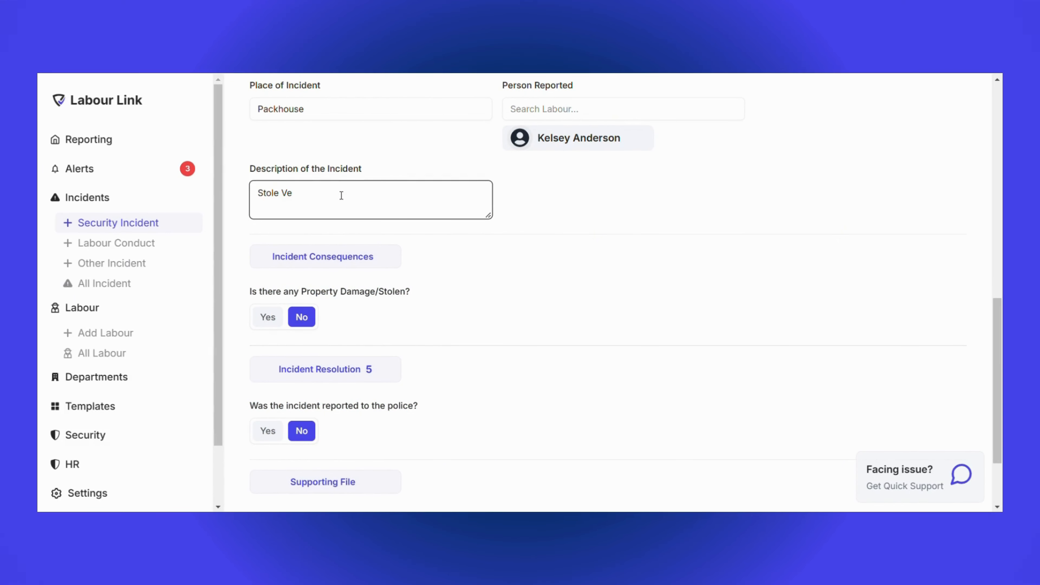
{"action": "type", "text": "getables"}
{"action": "scroll", "coordinate": [341, 195], "scroll_direction": "down", "scroll_amount": 3}
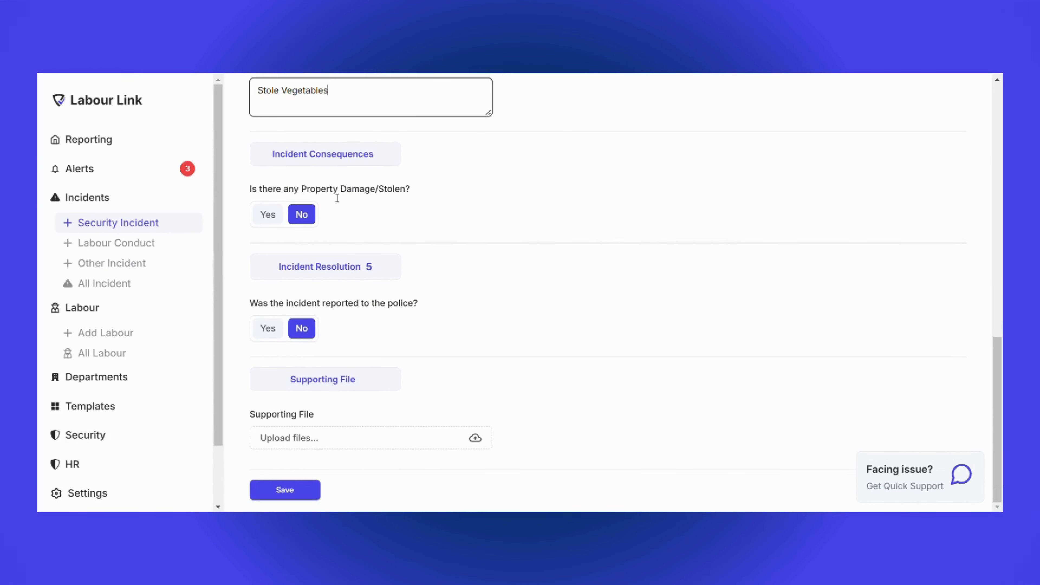
{"action": "left_click", "coordinate": [303, 218]}
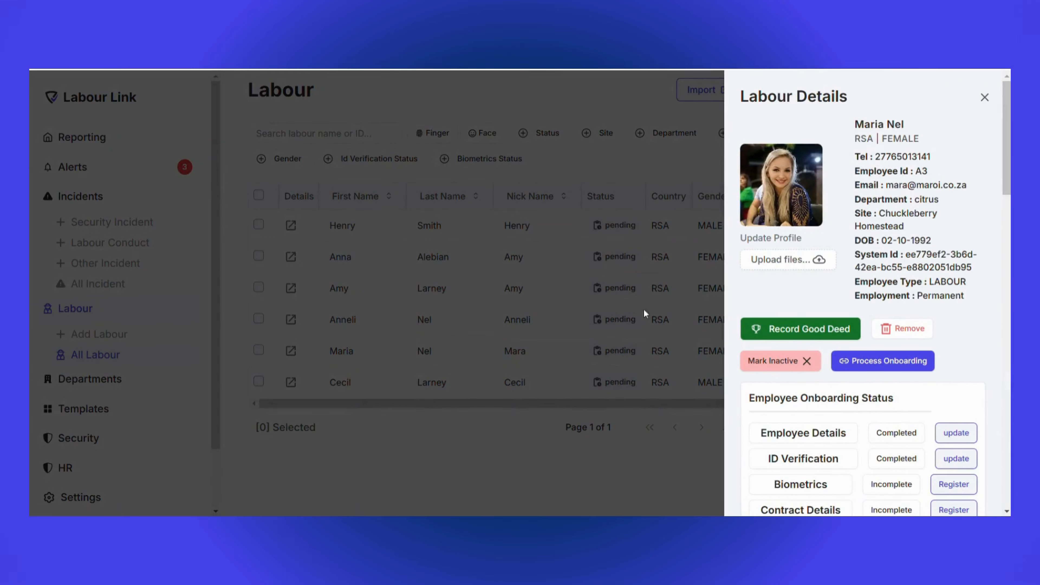
Review the employee's risk status, employment history and incident history in the labour details.
{"action": "scroll", "coordinate": [920, 226], "scroll_direction": "down", "scroll_amount": 15}
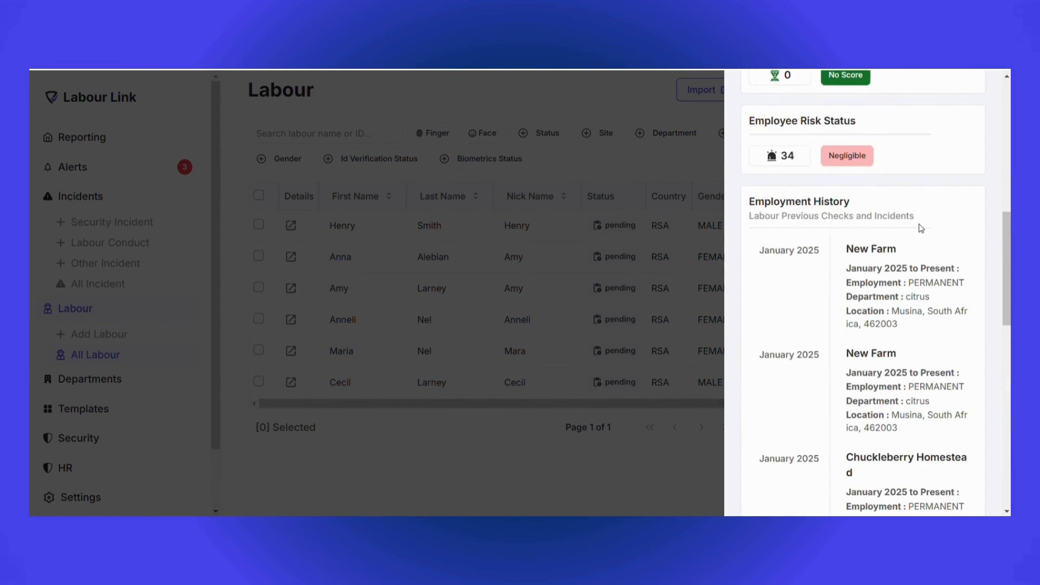
{"action": "scroll", "coordinate": [920, 228], "scroll_direction": "down", "scroll_amount": 3}
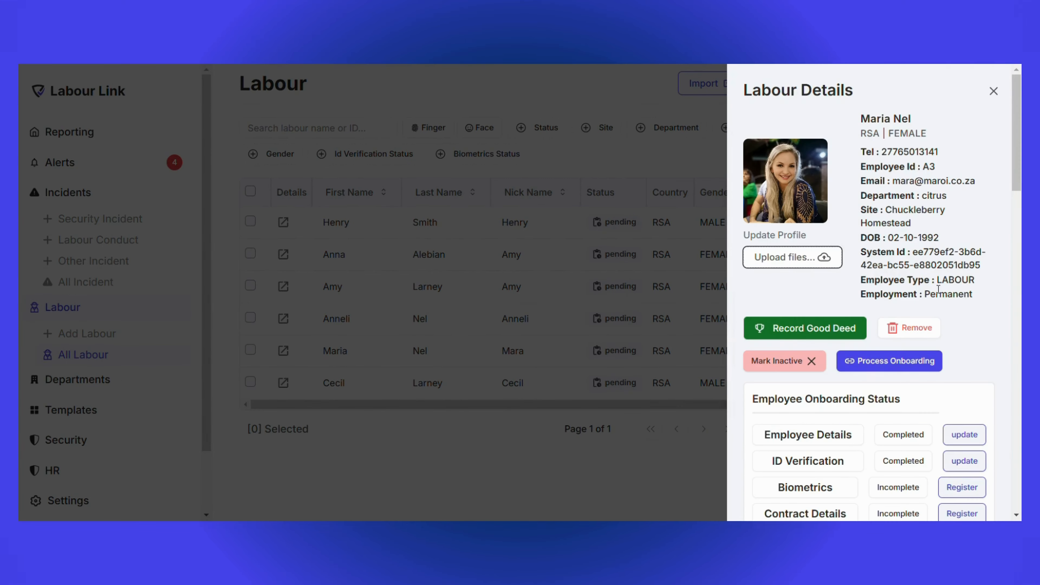
{"action": "scroll", "coordinate": [948, 294], "scroll_direction": "down", "scroll_amount": 10}
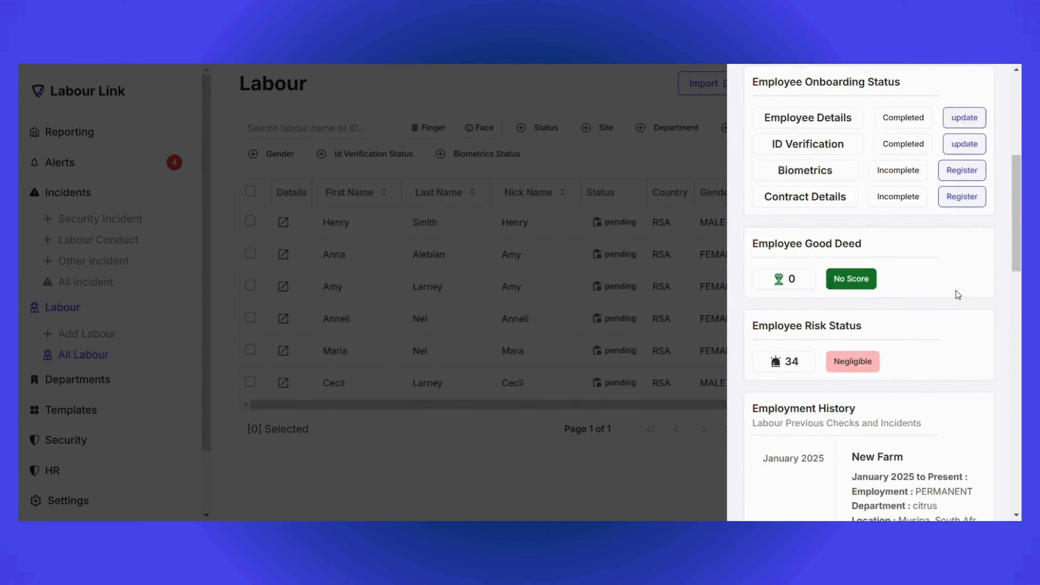
{"action": "scroll", "coordinate": [957, 295], "scroll_direction": "down", "scroll_amount": 4}
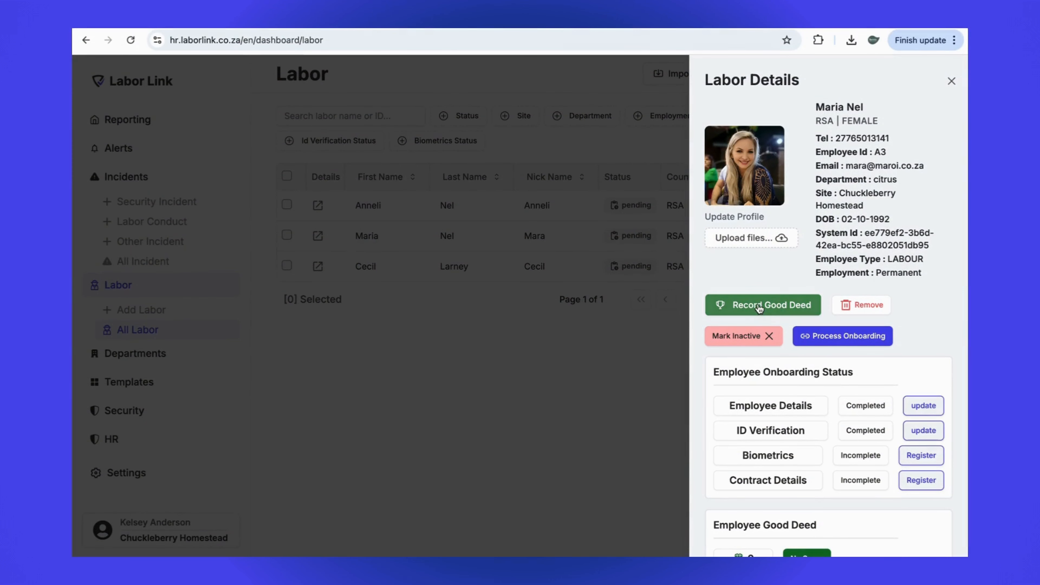
Start a good deed record for the employee with Appraisal by management, type Written and item Punctuality and Attendance.
{"action": "left_click", "coordinate": [759, 307]}
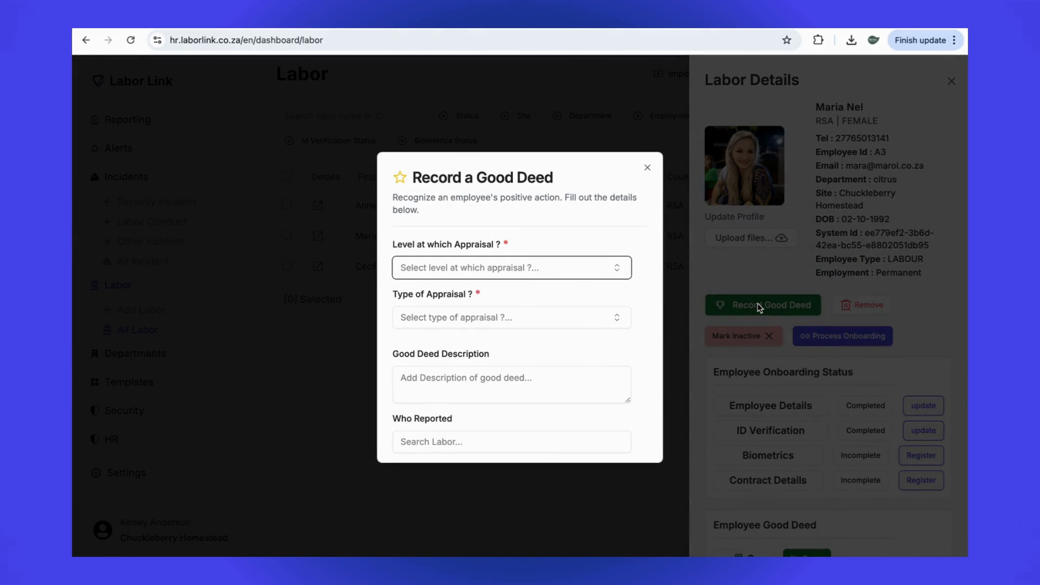
{"action": "left_click", "coordinate": [513, 264]}
{"action": "left_click", "coordinate": [503, 314]}
{"action": "left_click", "coordinate": [499, 316]}
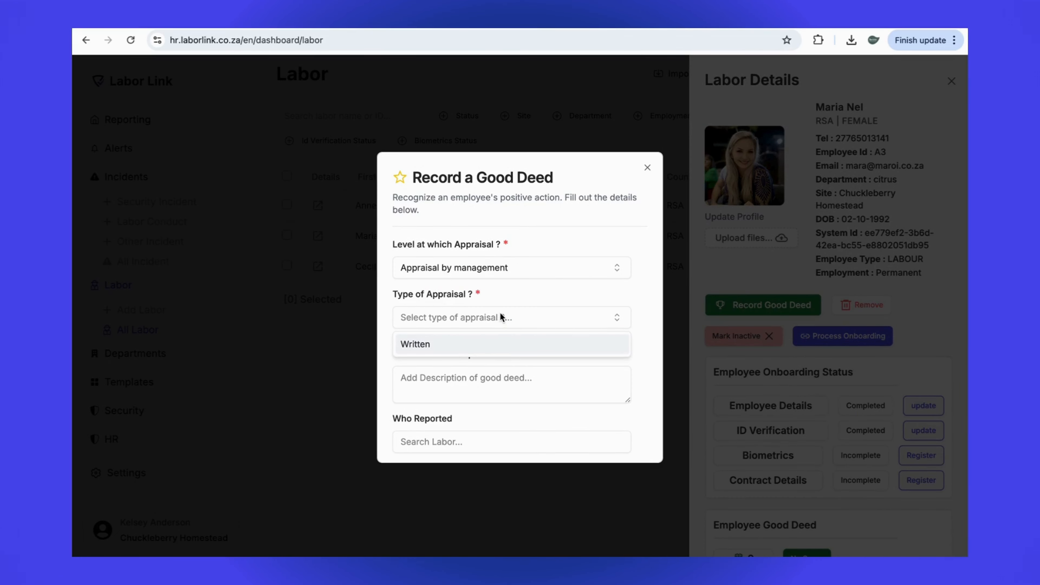
{"action": "left_click", "coordinate": [489, 346]}
{"action": "left_click", "coordinate": [463, 365]}
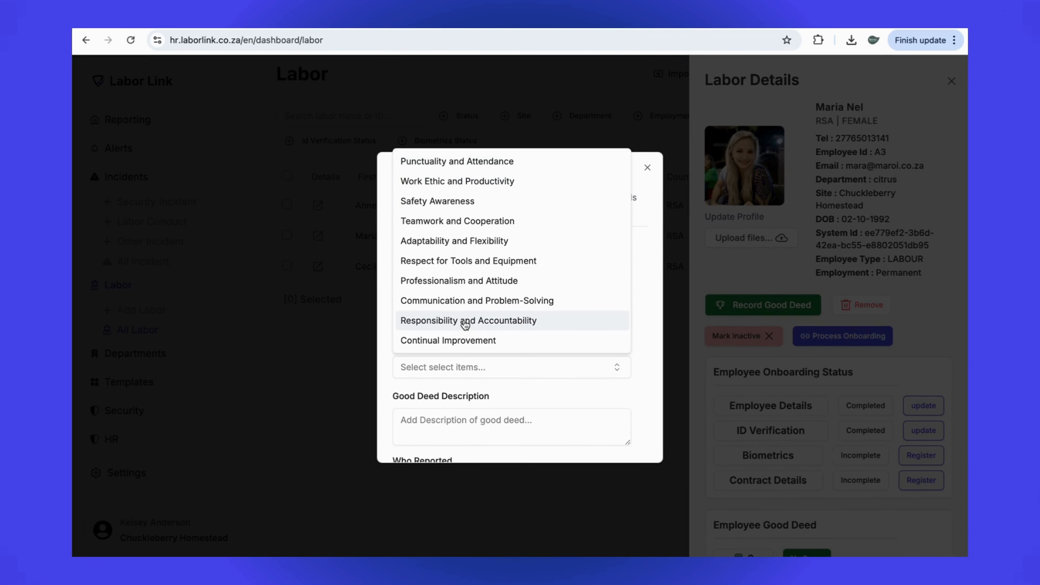
{"action": "left_click", "coordinate": [481, 163]}
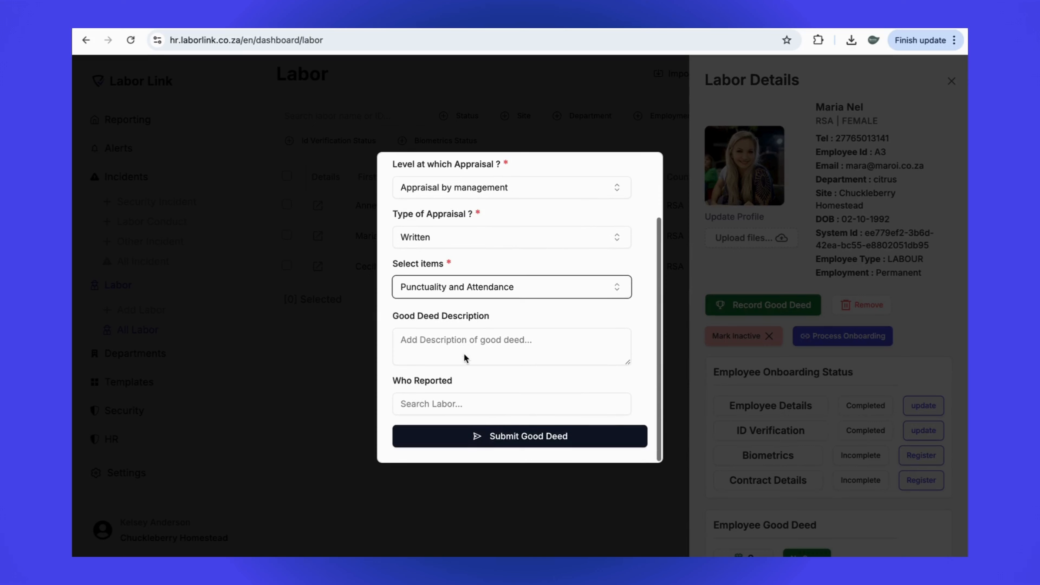
Describe the good deed as "Always on time" and select the reporting employee through a name search.
{"action": "left_click", "coordinate": [458, 349]}
{"action": "type", "text": "Always"}
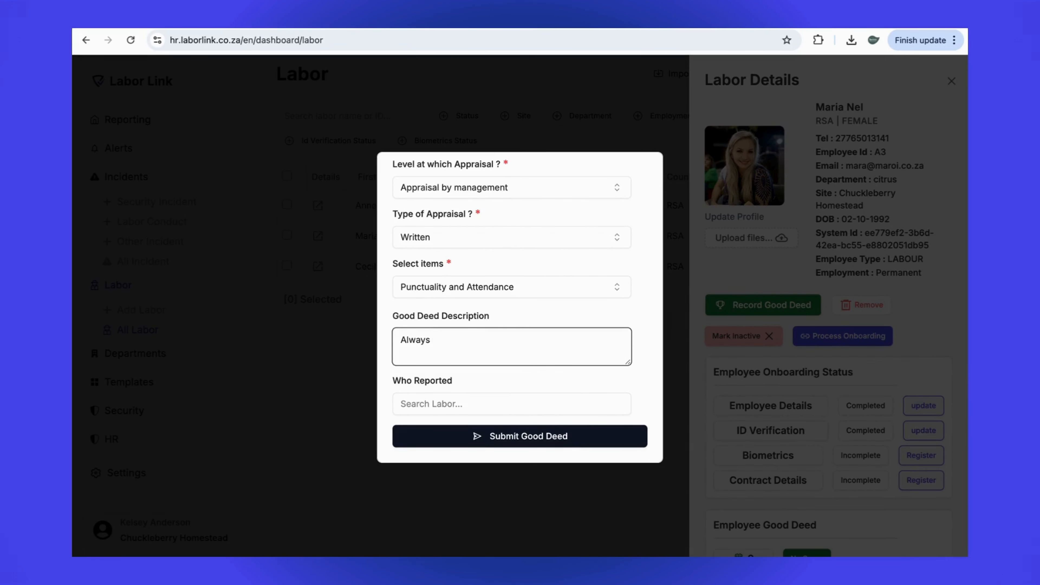
{"action": "type", "text": " on time"}
{"action": "left_click", "coordinate": [446, 408]}
{"action": "left_click", "coordinate": [452, 253]}
{"action": "type", "text": "kelsey"}
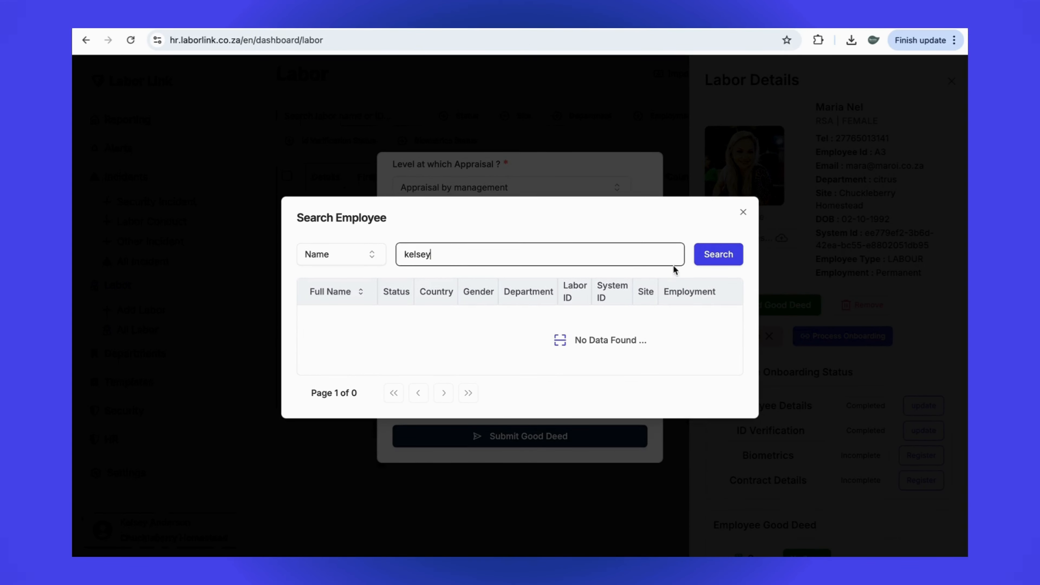
{"action": "left_click", "coordinate": [718, 254]}
{"action": "left_click", "coordinate": [337, 343]}
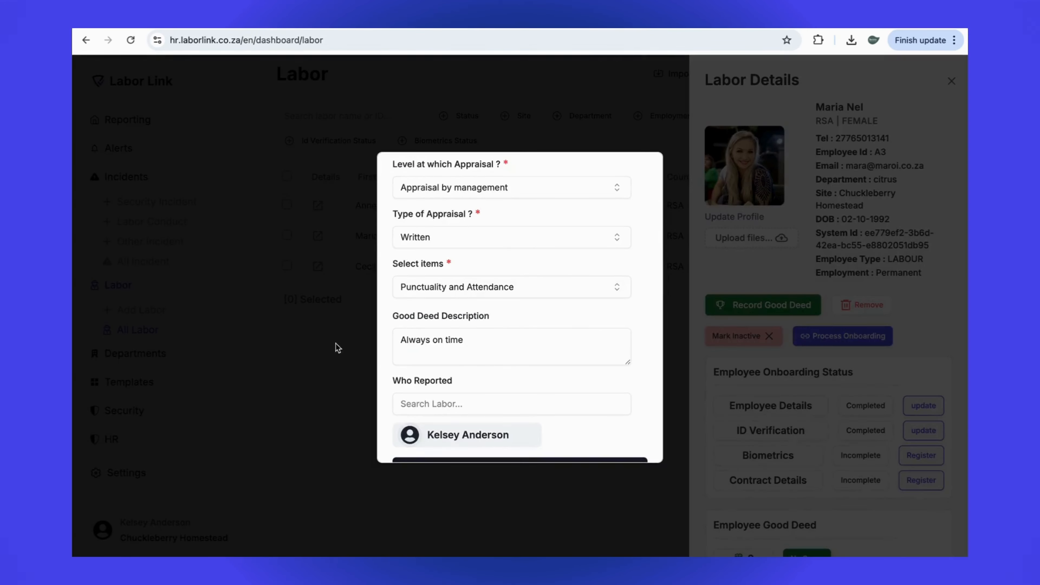
Submit the good deed and check its record in the employee's Good Deed List.
{"action": "left_click", "coordinate": [520, 436]}
{"action": "scroll", "coordinate": [805, 354], "scroll_direction": "down", "scroll_amount": 5}
{"action": "scroll", "coordinate": [806, 355], "scroll_direction": "down", "scroll_amount": 3}
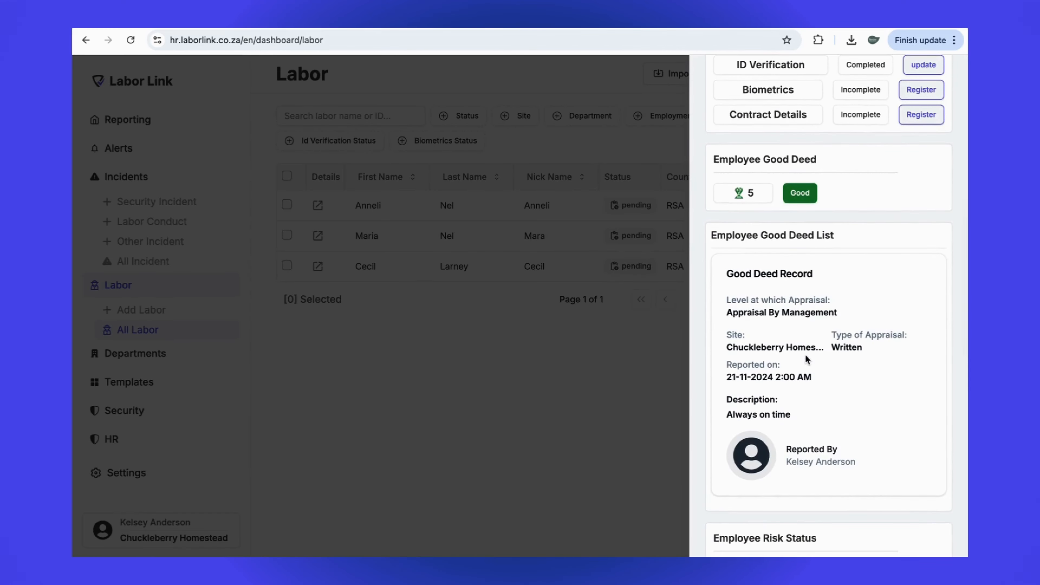